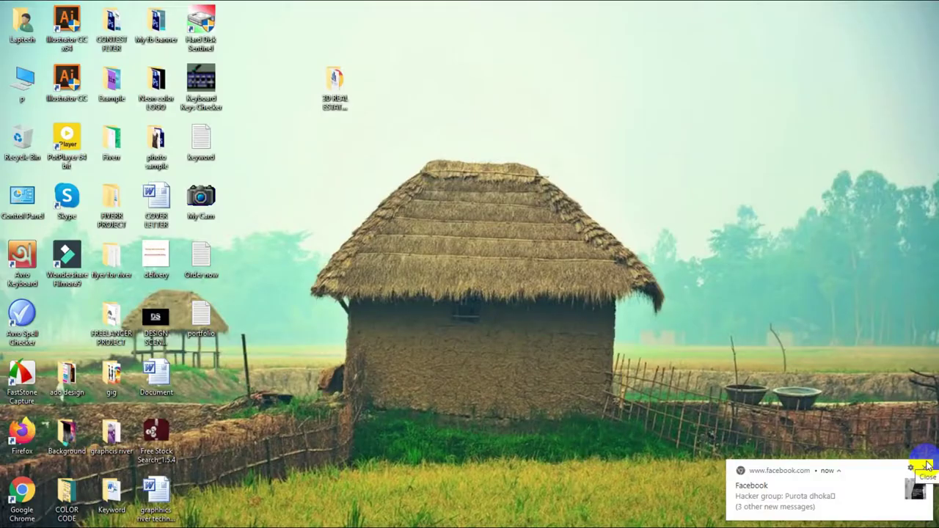
Close the Facebook message toast and bring up the Windows Start menu
{"action": "left_click", "coordinate": [925, 471]}
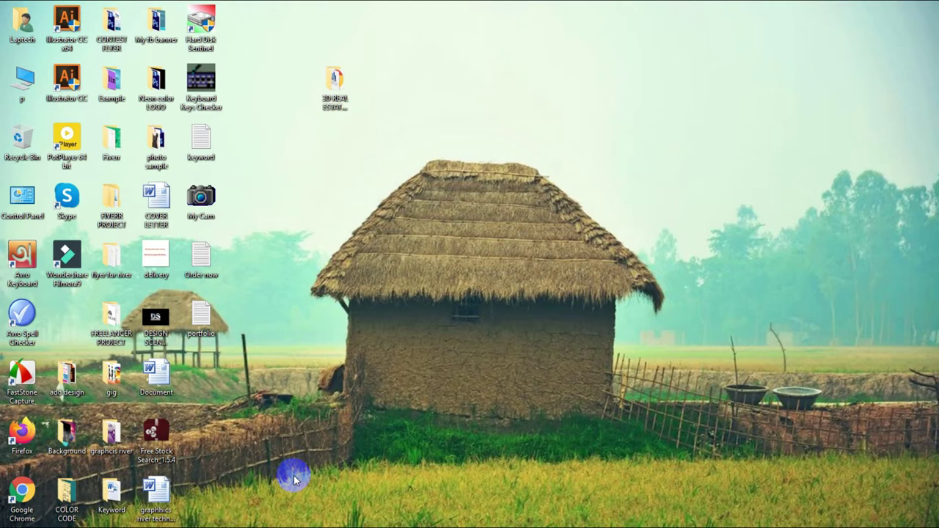
{"action": "key", "text": "super"}
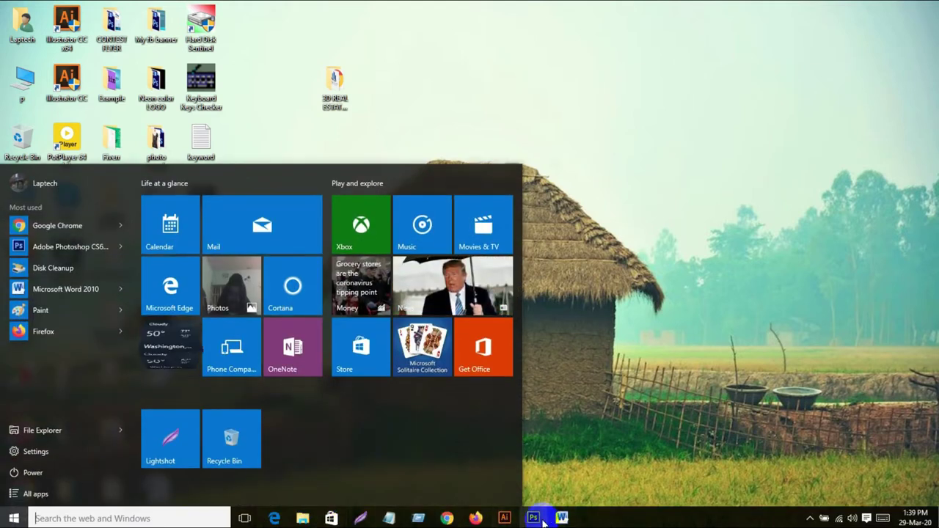
{"action": "mouse_move", "coordinate": [533, 518]}
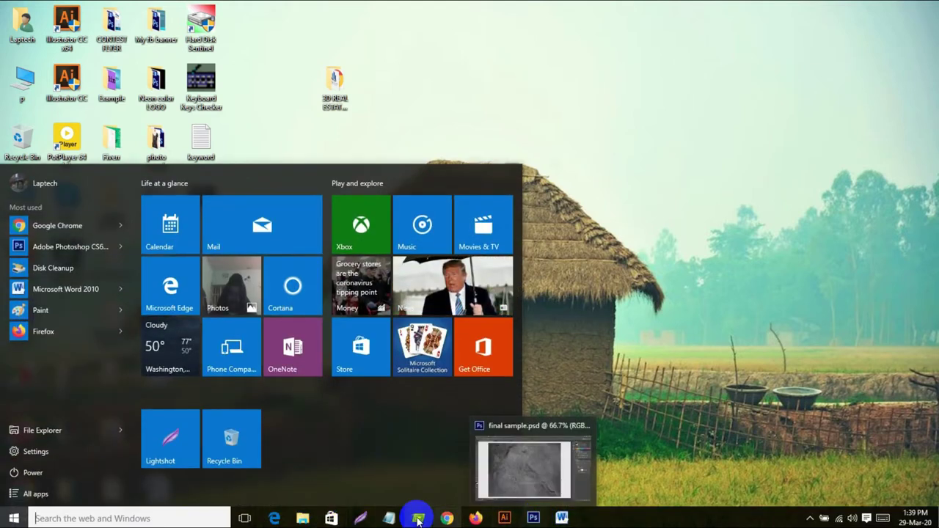
Return to the Fiverr order page and highlight the order number and $35.00 price
{"action": "left_click", "coordinate": [447, 517]}
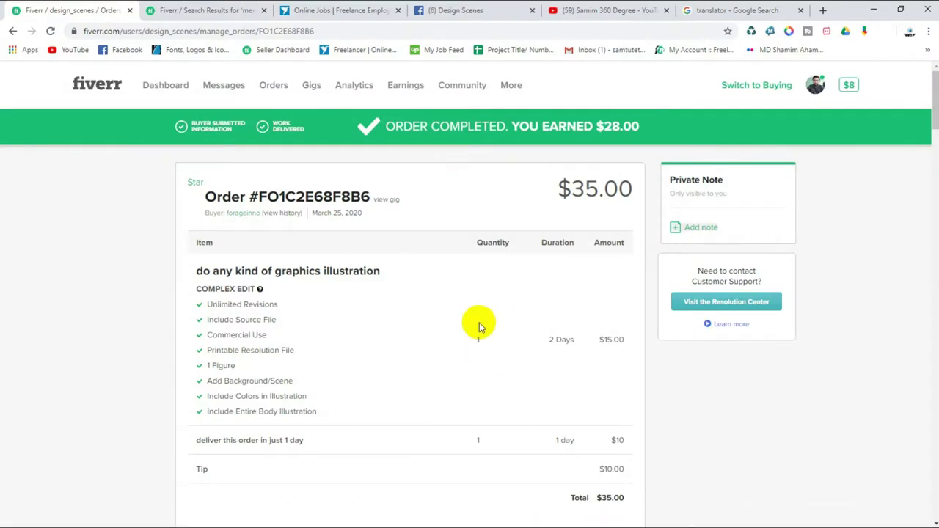
{"action": "scroll", "coordinate": [547, 277], "scroll_direction": "down", "scroll_amount": 2}
{"action": "scroll", "coordinate": [547, 279], "scroll_direction": "up", "scroll_amount": 2}
{"action": "left_click_drag", "start_coordinate": [559, 192], "coordinate": [645, 188]}
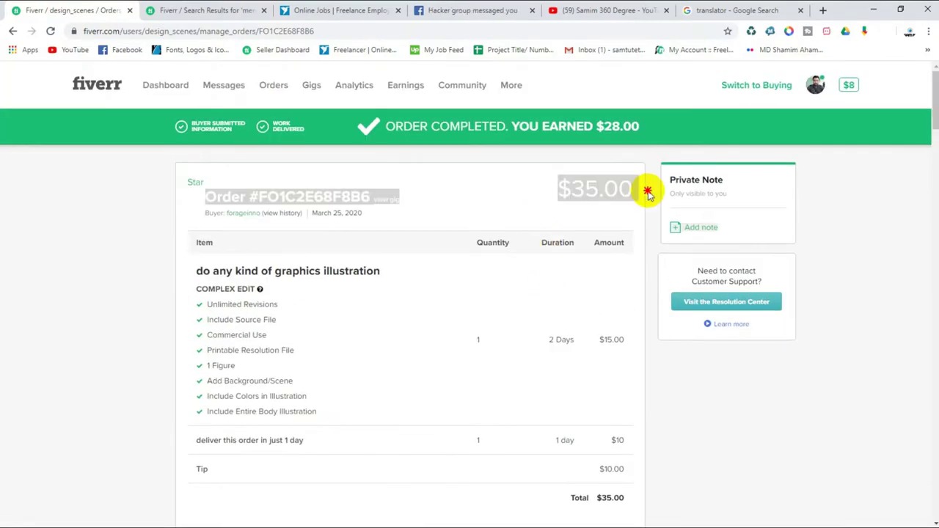
{"action": "left_click", "coordinate": [513, 187]}
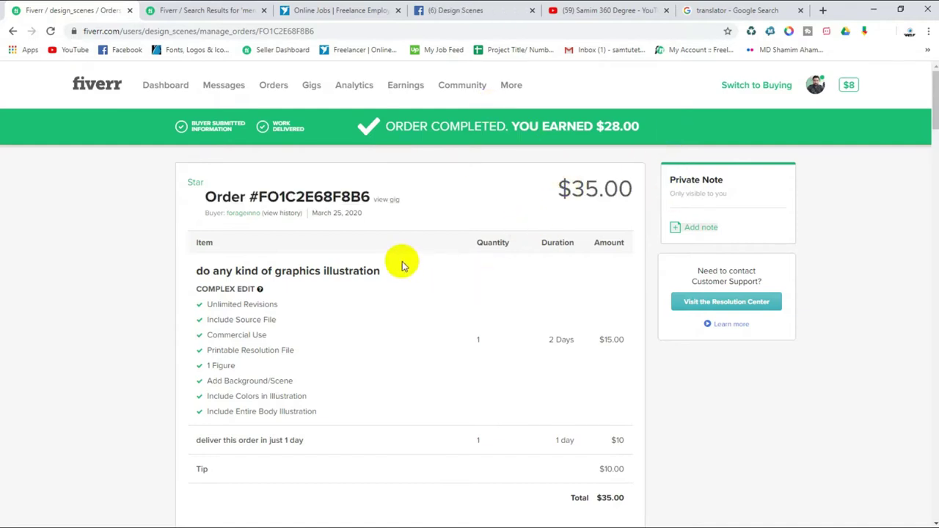
Scroll down the completed order to point out the $10.00 buyer tip
{"action": "scroll", "coordinate": [403, 265], "scroll_direction": "down", "scroll_amount": 1}
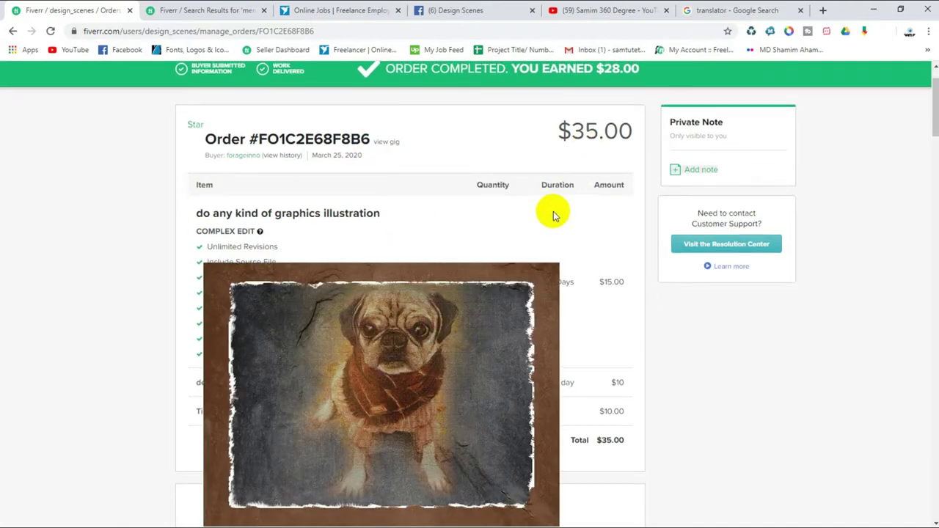
{"action": "scroll", "coordinate": [580, 207], "scroll_direction": "up", "scroll_amount": 1}
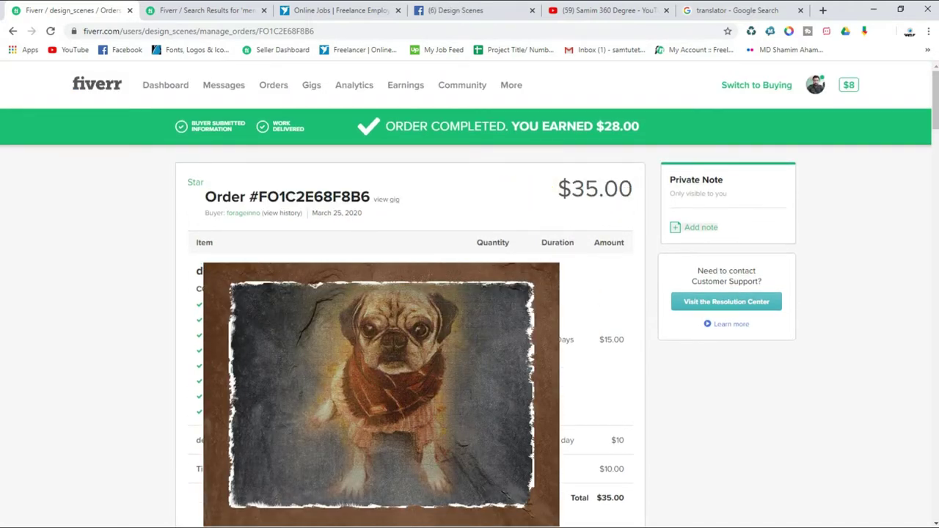
{"action": "scroll", "coordinate": [504, 196], "scroll_direction": "down", "scroll_amount": 6}
{"action": "scroll", "coordinate": [733, 220], "scroll_direction": "down", "scroll_amount": 5}
{"action": "scroll", "coordinate": [734, 220], "scroll_direction": "down", "scroll_amount": 5}
{"action": "scroll", "coordinate": [734, 220], "scroll_direction": "down", "scroll_amount": 5}
{"action": "scroll", "coordinate": [733, 220], "scroll_direction": "down", "scroll_amount": 5}
{"action": "scroll", "coordinate": [381, 168], "scroll_direction": "up", "scroll_amount": 2}
{"action": "left_click_drag", "start_coordinate": [376, 149], "coordinate": [450, 156]}
{"action": "left_click", "coordinate": [469, 152]}
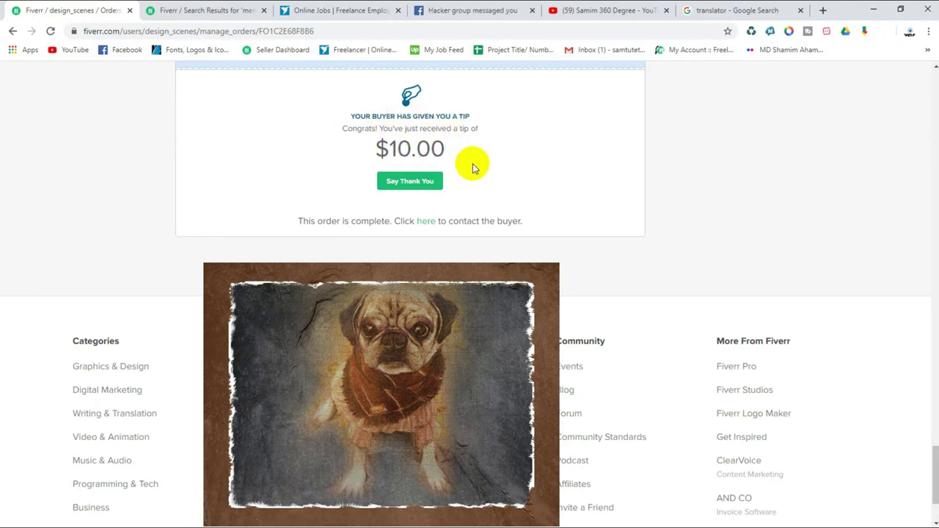
Scroll back to the top of the order page and switch to the YouTube channel tab
{"action": "scroll", "coordinate": [472, 164], "scroll_direction": "up", "scroll_amount": 2}
{"action": "scroll", "coordinate": [472, 164], "scroll_direction": "up", "scroll_amount": 3}
{"action": "scroll", "coordinate": [472, 163], "scroll_direction": "up", "scroll_amount": 4}
{"action": "scroll", "coordinate": [472, 162], "scroll_direction": "up", "scroll_amount": 4}
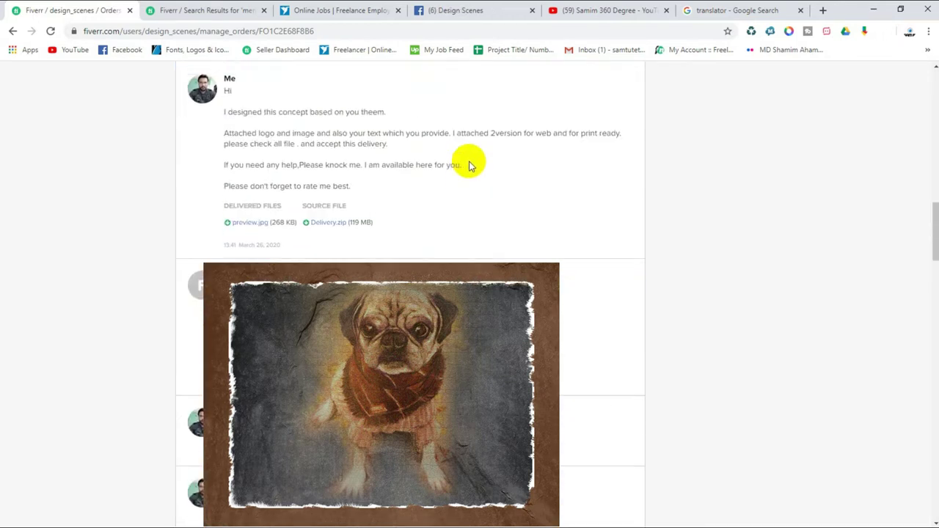
{"action": "scroll", "coordinate": [470, 166], "scroll_direction": "up", "scroll_amount": 5}
{"action": "scroll", "coordinate": [470, 165], "scroll_direction": "up", "scroll_amount": 2}
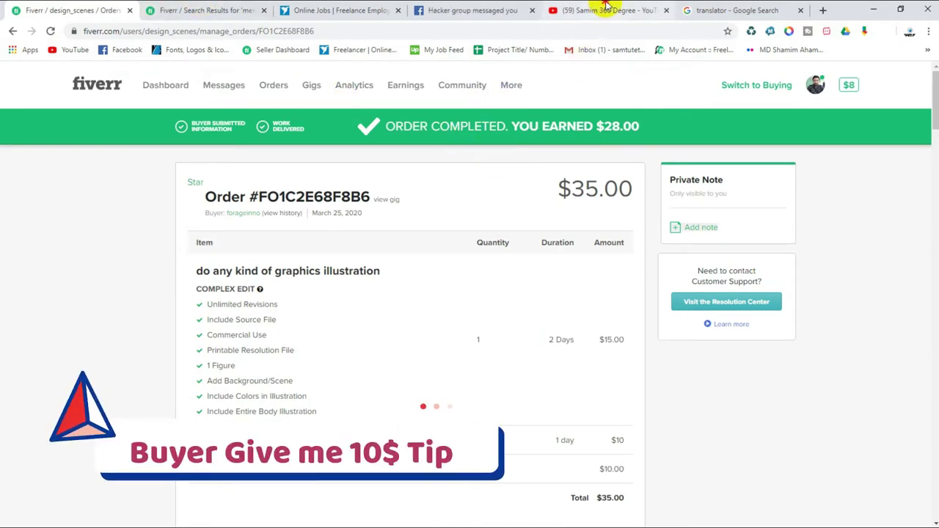
{"action": "left_click", "coordinate": [556, 10]}
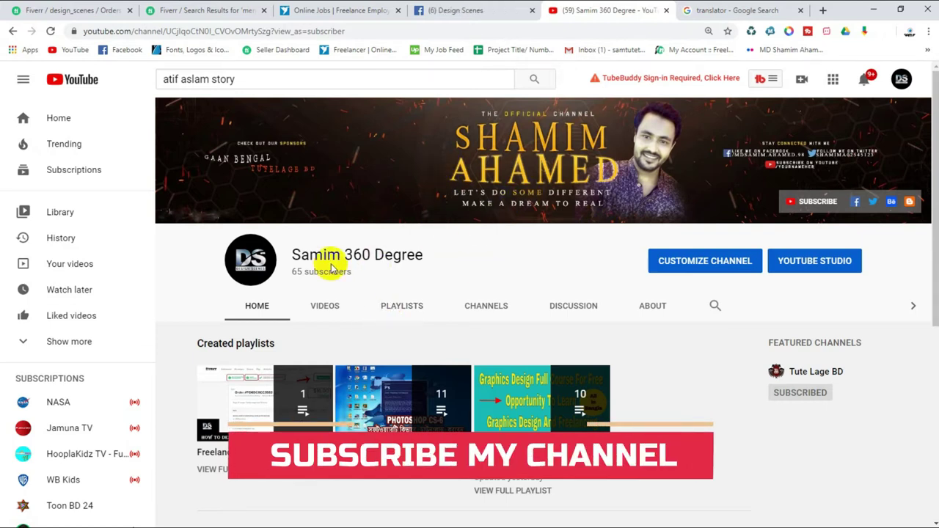
Highlight the YouTube channel name, then switch to the Design Scenes Facebook notifications
{"action": "left_click_drag", "start_coordinate": [280, 262], "coordinate": [440, 258]}
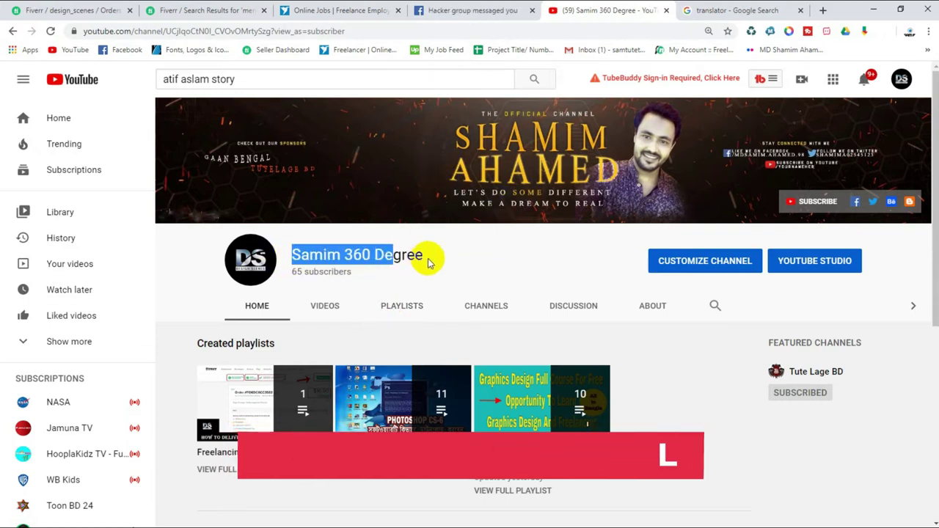
{"action": "left_click", "coordinate": [452, 264]}
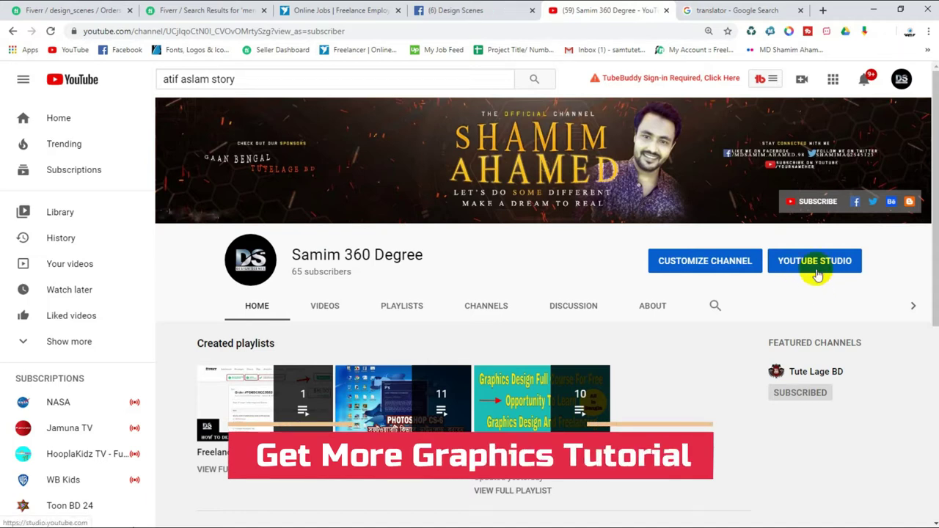
{"action": "left_click", "coordinate": [449, 11]}
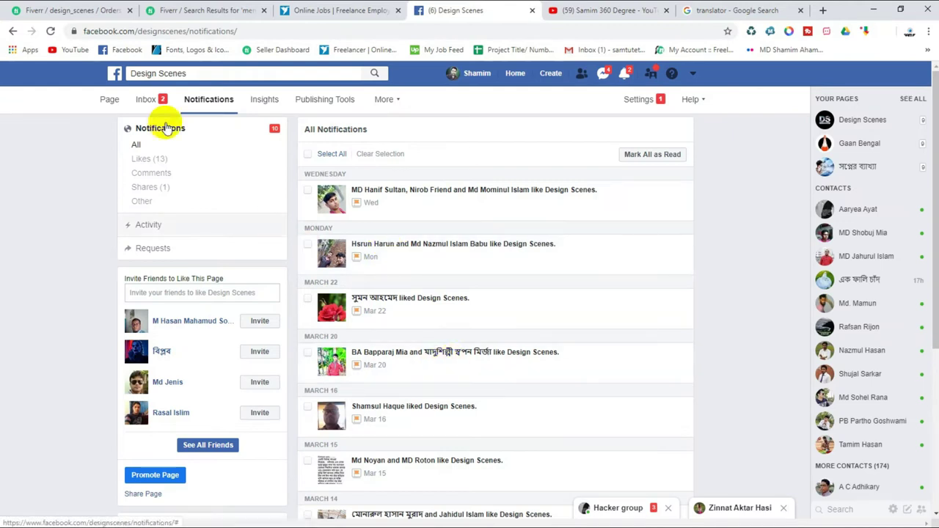
Scroll the Design Scenes page feed to the pug portrait post and view the photo full-size
{"action": "left_click", "coordinate": [109, 99]}
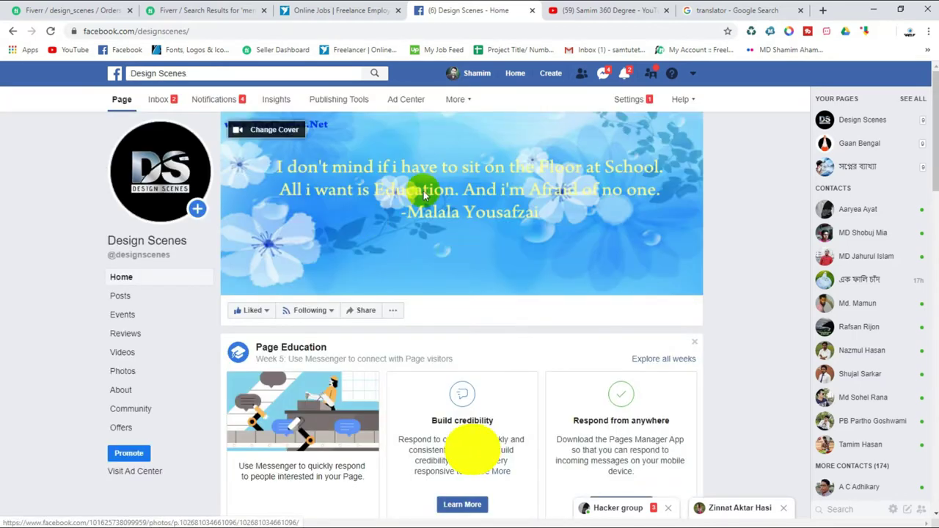
{"action": "scroll", "coordinate": [456, 288], "scroll_direction": "down", "scroll_amount": 3}
{"action": "scroll", "coordinate": [456, 289], "scroll_direction": "down", "scroll_amount": 4}
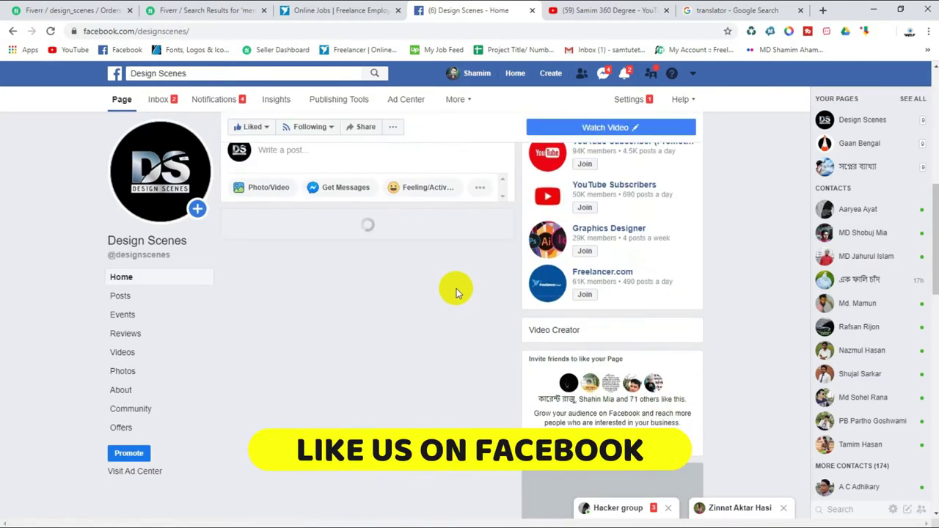
{"action": "scroll", "coordinate": [455, 294], "scroll_direction": "up", "scroll_amount": 4}
{"action": "scroll", "coordinate": [468, 276], "scroll_direction": "up", "scroll_amount": 3}
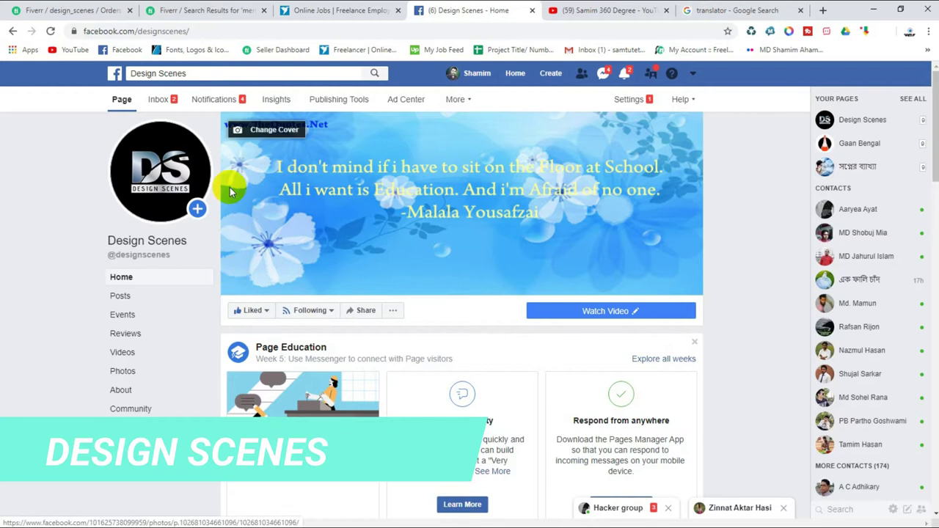
{"action": "mouse_move", "coordinate": [309, 127]}
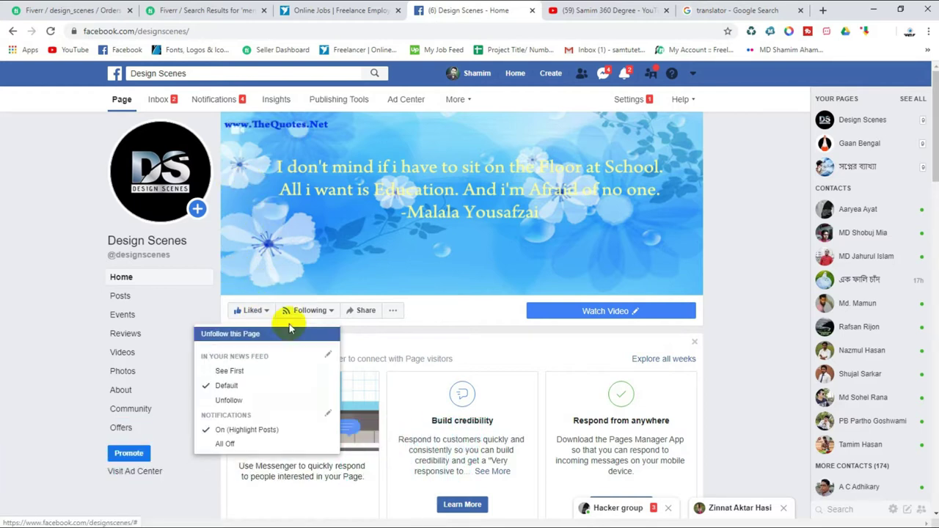
{"action": "scroll", "coordinate": [407, 388], "scroll_direction": "down", "scroll_amount": 4}
{"action": "scroll", "coordinate": [404, 398], "scroll_direction": "down", "scroll_amount": 5}
{"action": "scroll", "coordinate": [311, 299], "scroll_direction": "down", "scroll_amount": 2}
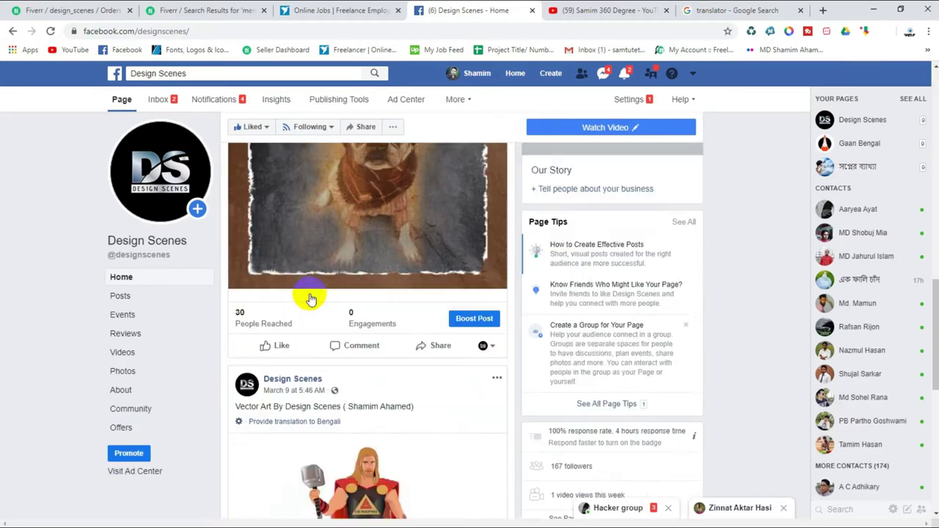
{"action": "scroll", "coordinate": [336, 247], "scroll_direction": "up", "scroll_amount": 2}
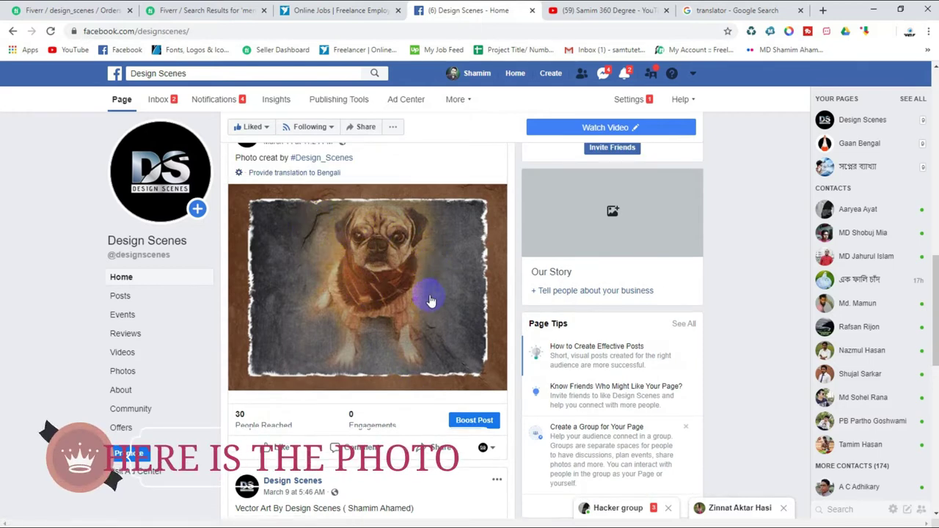
{"action": "left_click", "coordinate": [389, 267]}
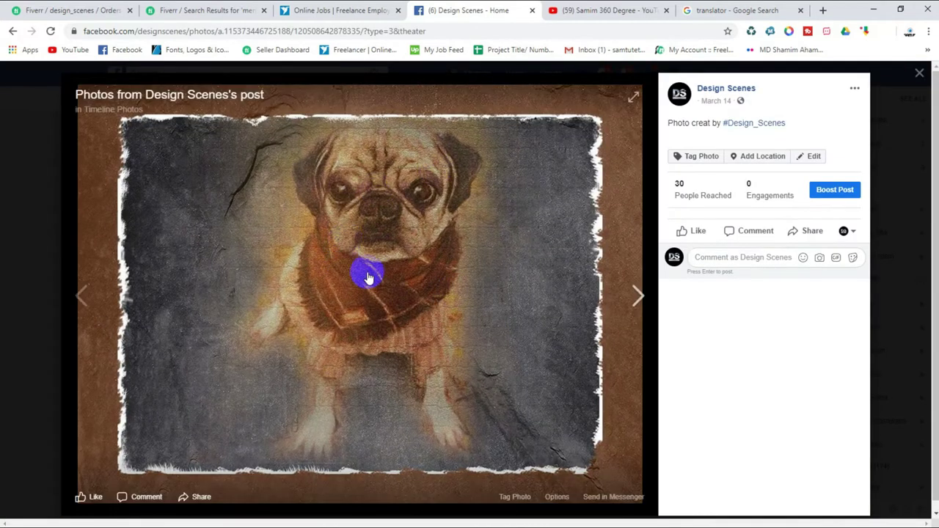
{"action": "left_click", "coordinate": [921, 73]}
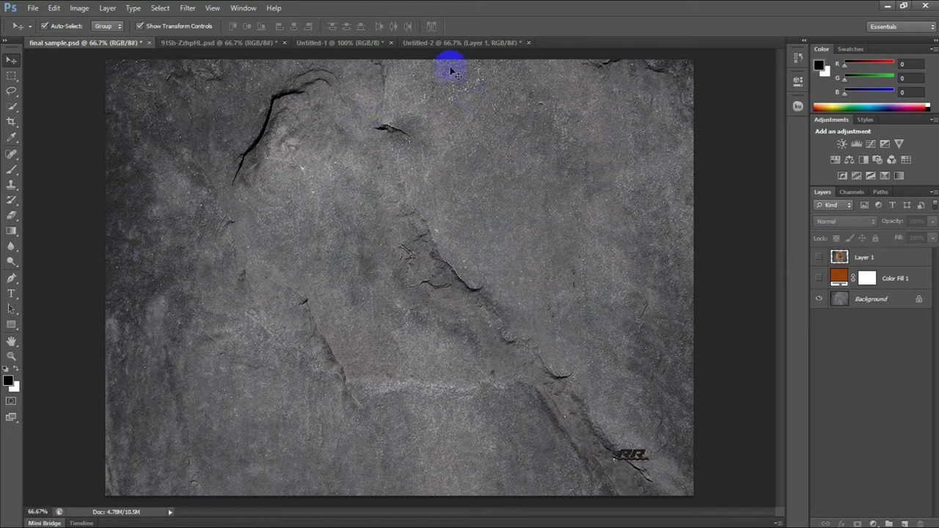
Drag the Untitled-2 pug image into final sample.psd as Layer 2 and nudge it down
{"action": "mouse_move", "coordinate": [446, 49]}
{"action": "left_mouse_down"}
{"action": "mouse_move", "coordinate": [455, 175]}
{"action": "mouse_move", "coordinate": [446, 157]}
{"action": "mouse_move", "coordinate": [256, 179]}
{"action": "mouse_move", "coordinate": [136, 66]}
{"action": "mouse_move", "coordinate": [130, 38]}
{"action": "mouse_move", "coordinate": [426, 241]}
{"action": "mouse_move", "coordinate": [461, 188]}
{"action": "mouse_move", "coordinate": [445, 195]}
{"action": "mouse_move", "coordinate": [457, 176]}
{"action": "mouse_move", "coordinate": [466, 189]}
{"action": "left_mouse_up"}
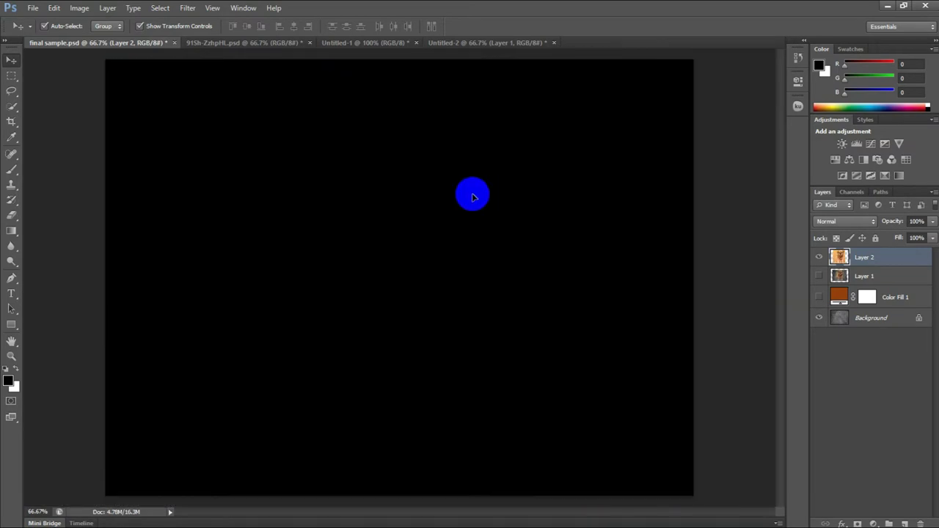
{"action": "key", "text": "Down"}
{"action": "key", "text": "Down"}
{"action": "key", "text": "Down"}
{"action": "key", "text": "Down"}
{"action": "key", "text": "Down"}
{"action": "key", "text": "Down"}
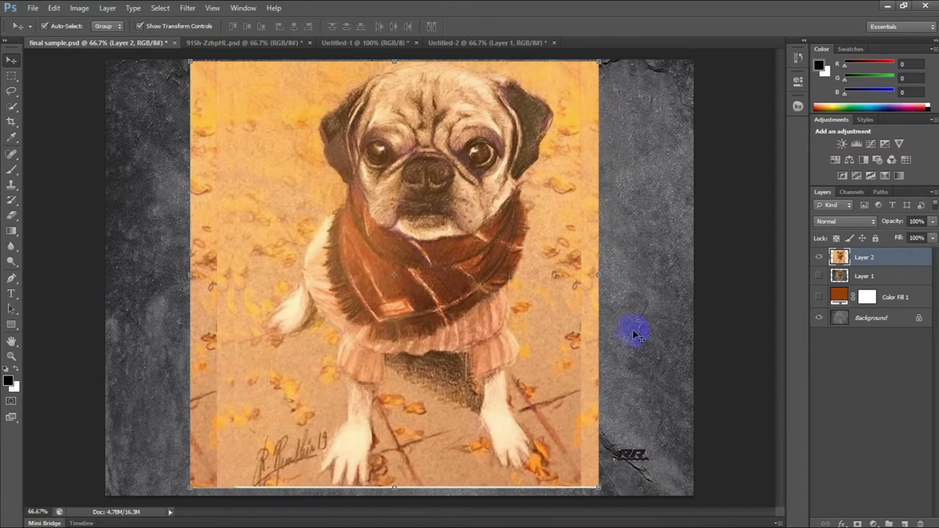
Content-Aware fill a rectangular selection over the lower-right signature on the stone Background layer
{"action": "left_click", "coordinate": [641, 442]}
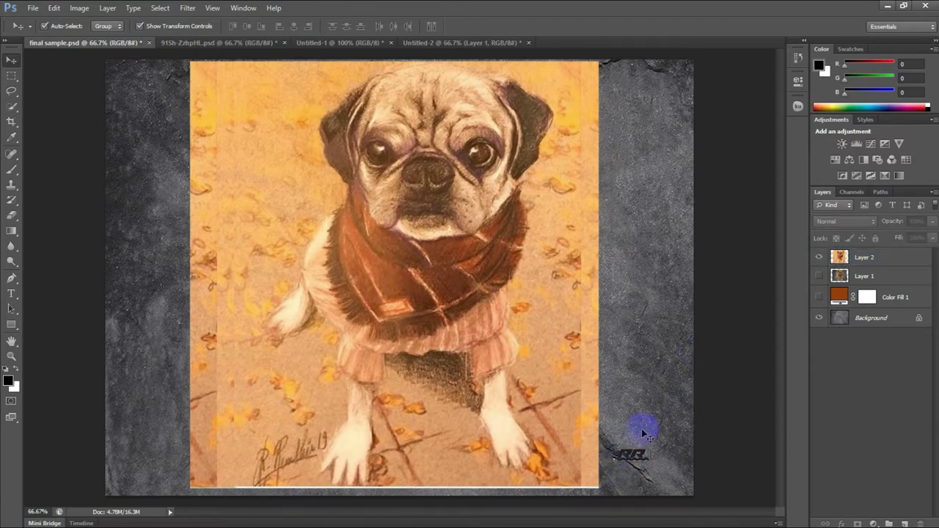
{"action": "left_click", "coordinate": [11, 75]}
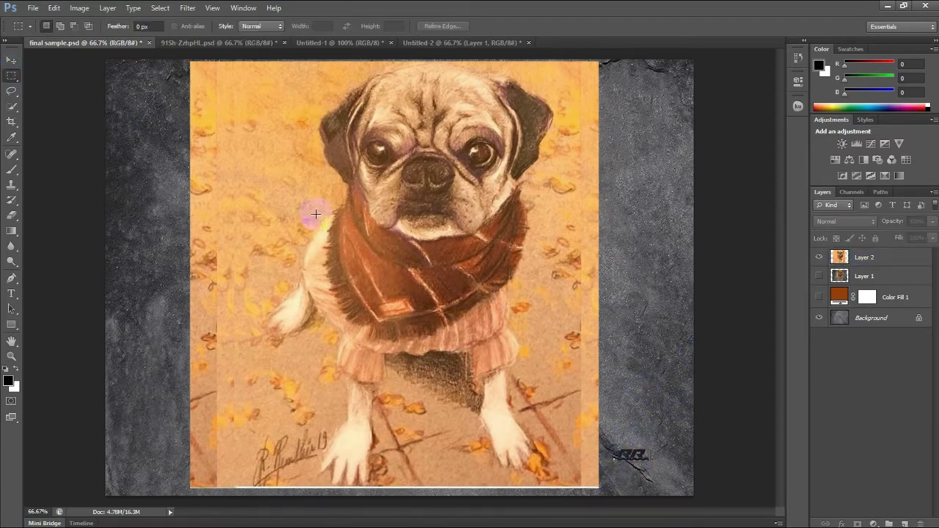
{"action": "left_click_drag", "start_coordinate": [612, 444], "coordinate": [648, 467]}
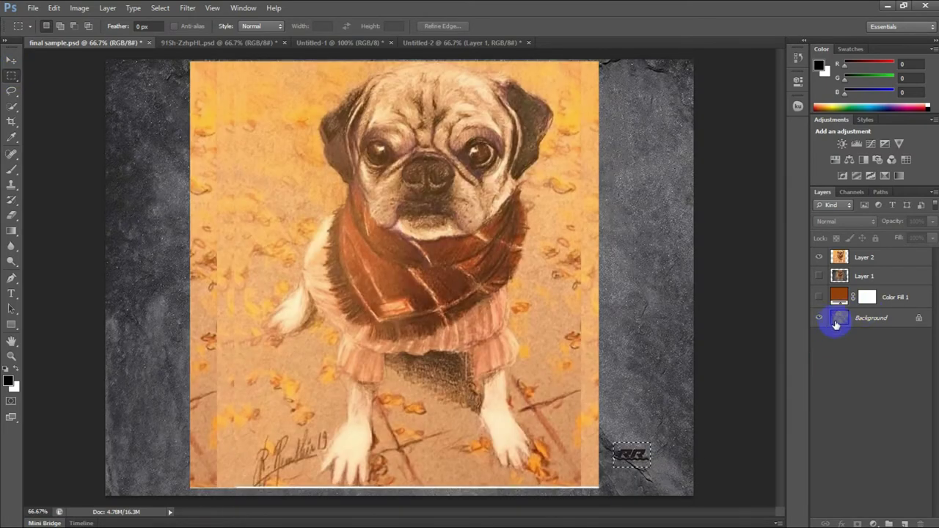
{"action": "left_click", "coordinate": [836, 318]}
{"action": "key", "text": "i"}
{"action": "key", "text": "shift+F5"}
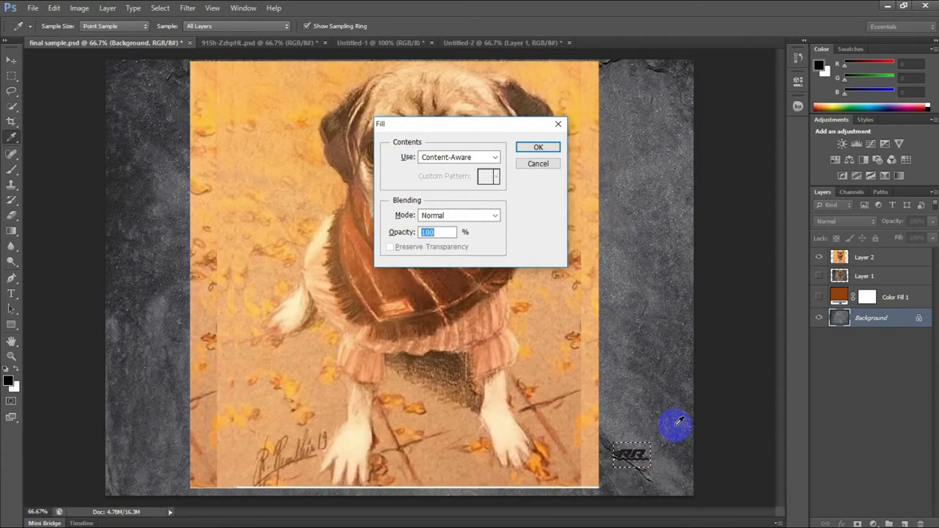
{"action": "left_click", "coordinate": [538, 149]}
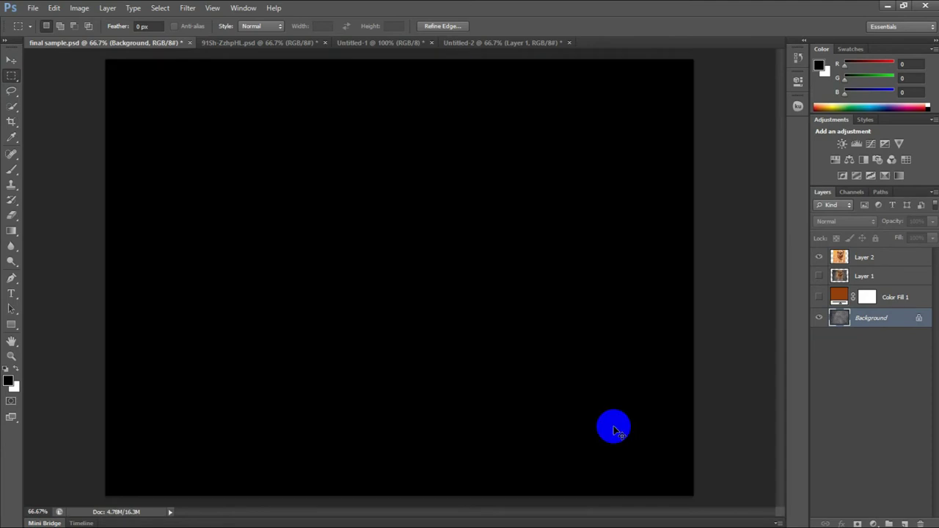
{"action": "left_click", "coordinate": [613, 426]}
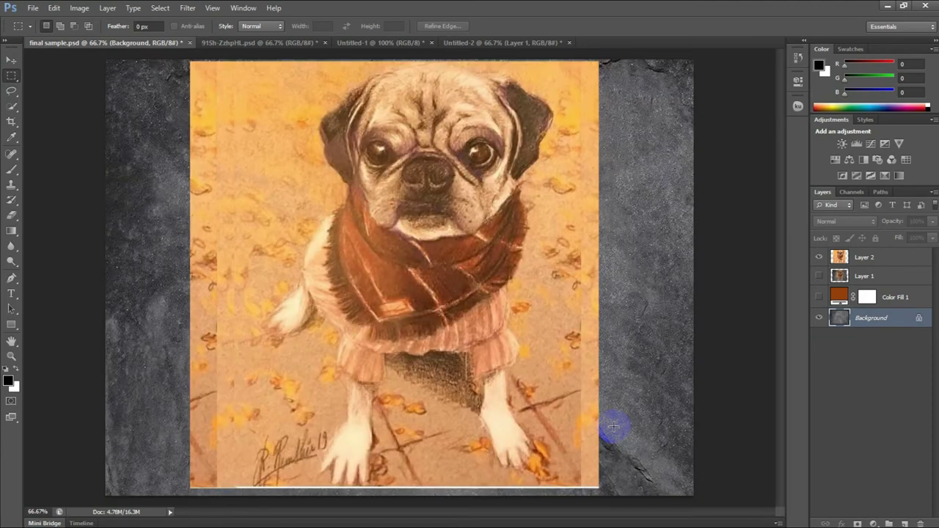
{"action": "left_click", "coordinate": [11, 60]}
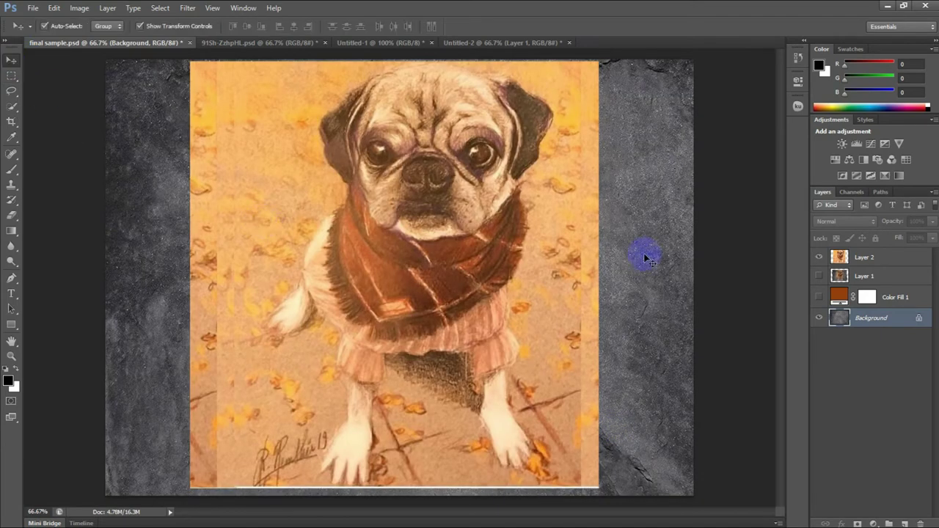
{"action": "left_click", "coordinate": [840, 256]}
{"action": "left_click", "coordinate": [844, 222]}
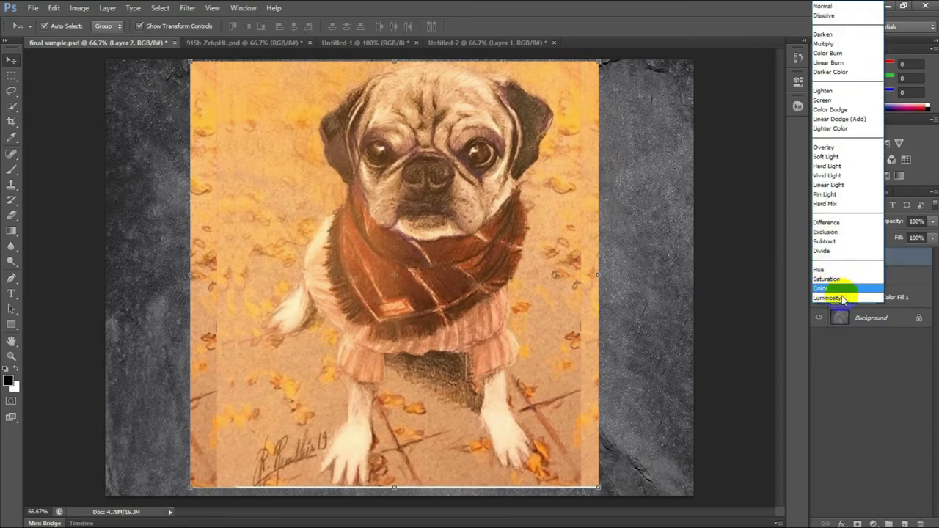
{"action": "left_click", "coordinate": [844, 298]}
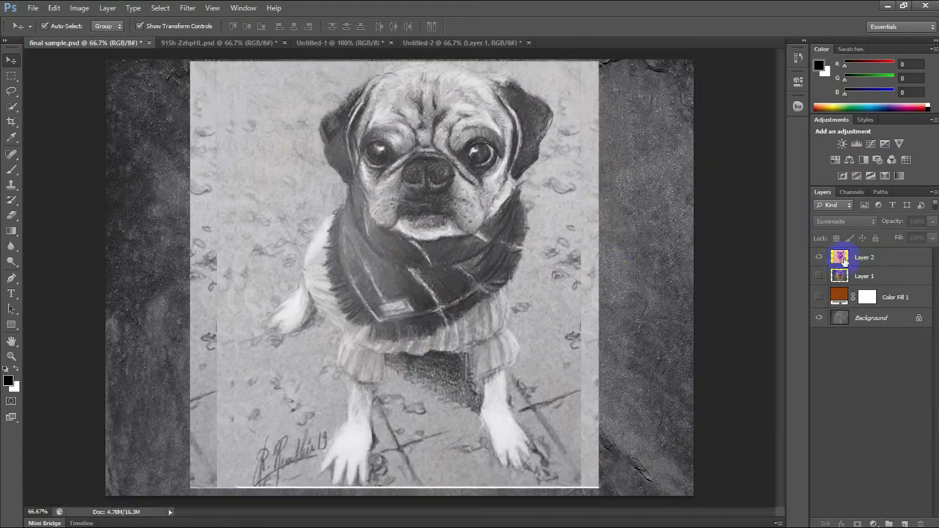
{"action": "left_click", "coordinate": [842, 258]}
{"action": "left_click", "coordinate": [841, 221]}
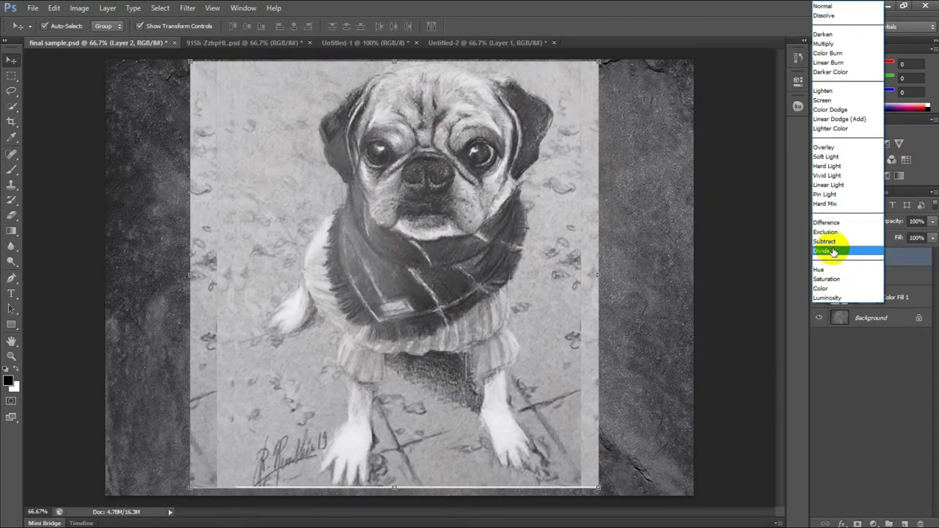
{"action": "left_click", "coordinate": [835, 249]}
{"action": "key", "text": "Up"}
{"action": "key", "text": "Up"}
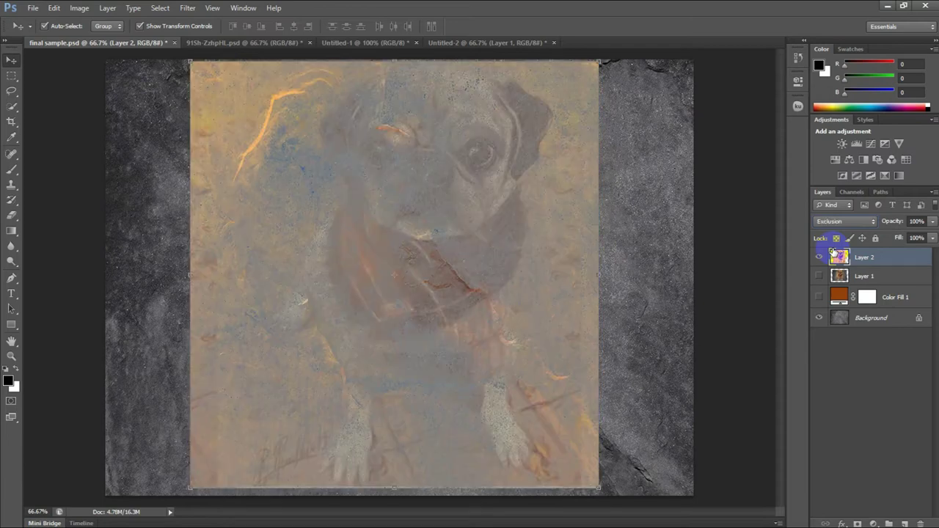
{"action": "key", "text": "Up"}
{"action": "key", "text": "Up"}
{"action": "key", "text": "Up"}
{"action": "key", "text": "Up"}
{"action": "key", "text": "Up"}
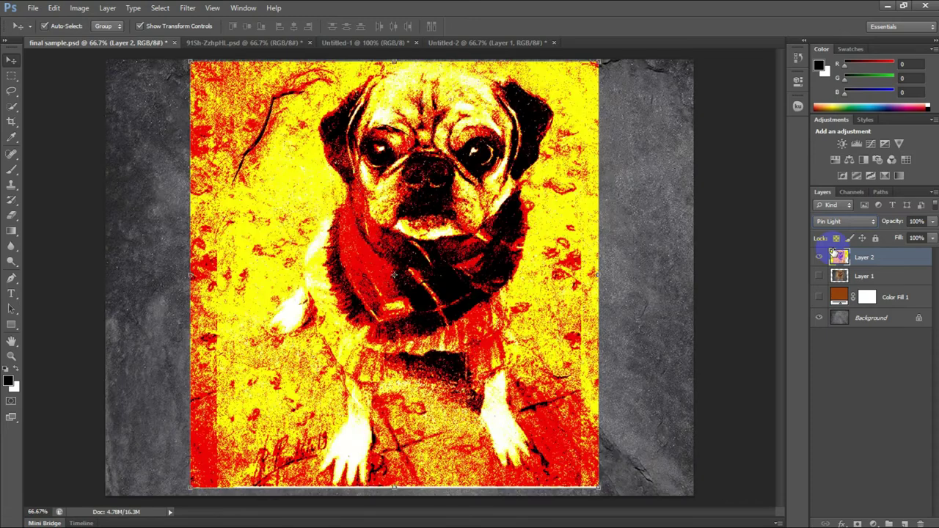
{"action": "key", "text": "Up"}
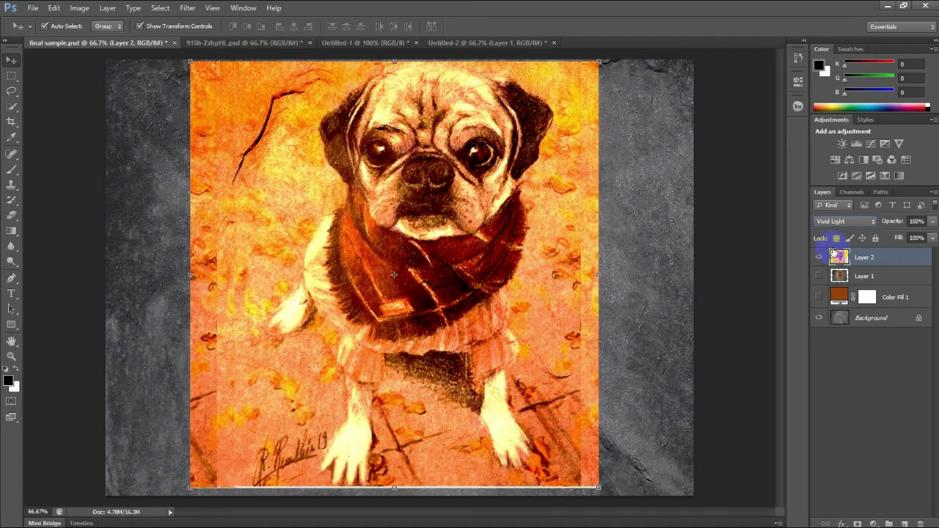
{"action": "key", "text": "Up"}
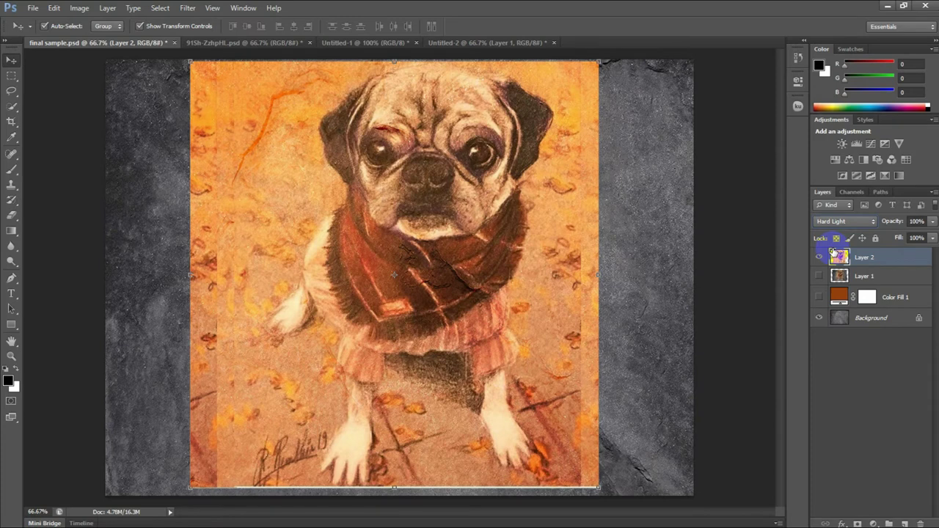
{"action": "key", "text": "Up"}
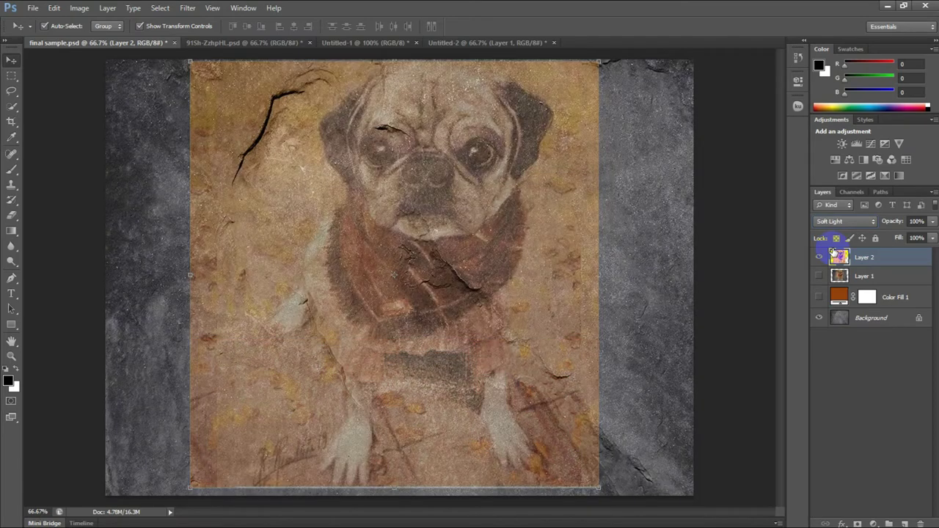
{"action": "key", "text": "Down"}
{"action": "key", "text": "Up"}
{"action": "key", "text": "Down"}
{"action": "key", "text": "Up"}
{"action": "key", "text": "Down"}
{"action": "key", "text": "Up"}
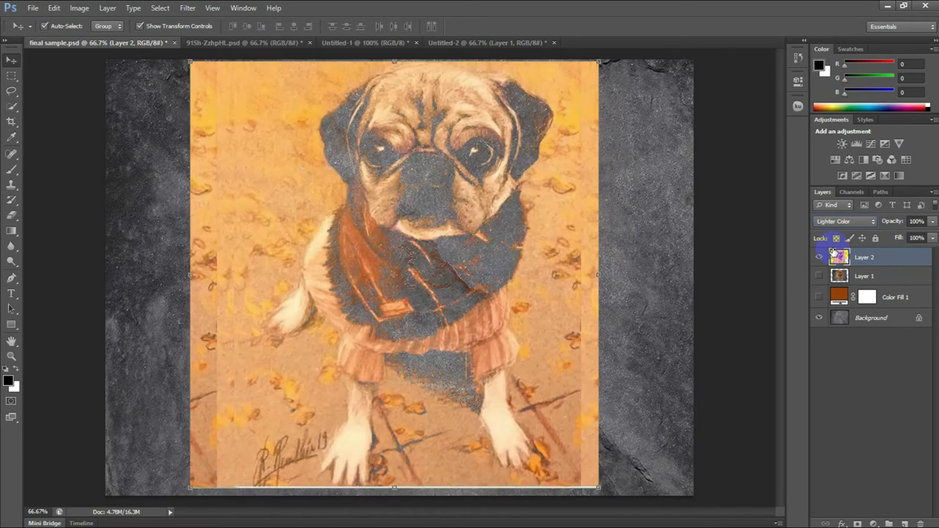
{"action": "key", "text": "Up"}
{"action": "key", "text": "Up"}
{"action": "key", "text": "Up"}
{"action": "key", "text": "Up"}
{"action": "key", "text": "Up"}
{"action": "key", "text": "Up"}
{"action": "key", "text": "Down"}
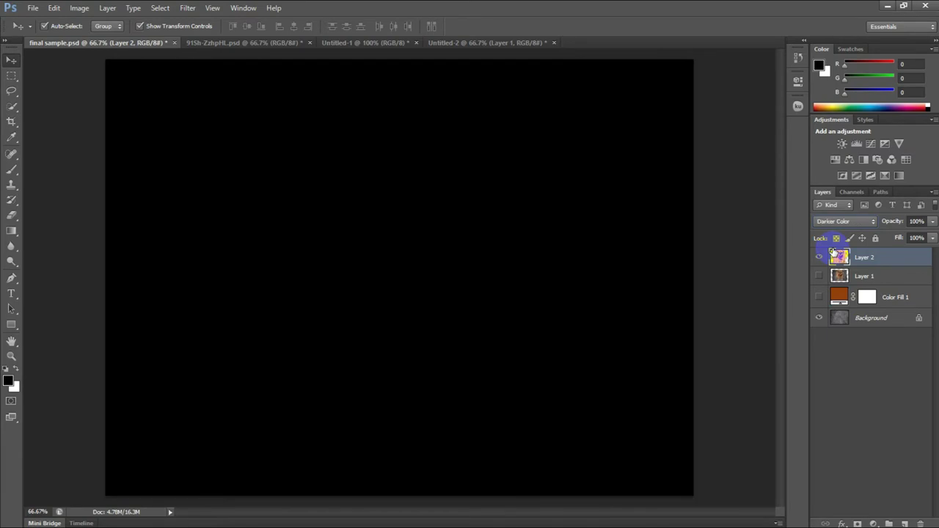
{"action": "key", "text": "Up"}
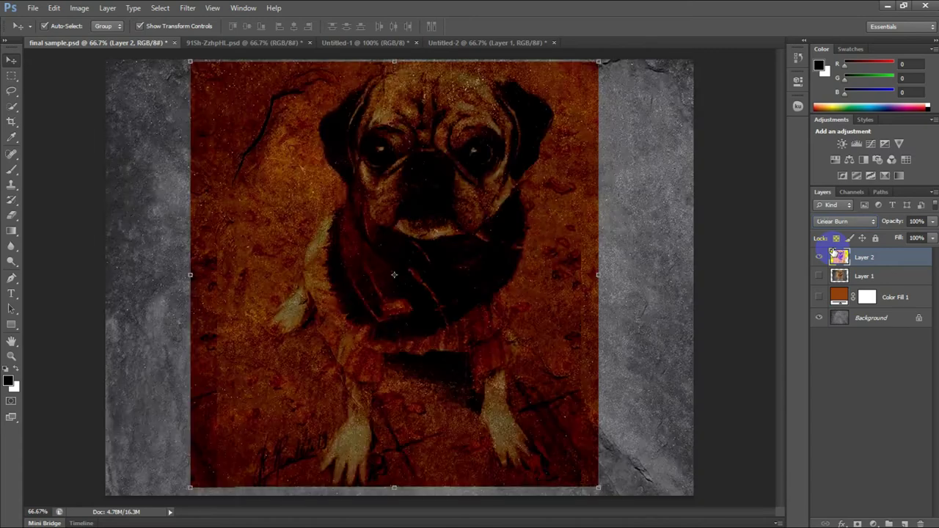
{"action": "key", "text": "shift+minus"}
{"action": "key", "text": "shift+minus"}
{"action": "key", "text": "shift+minus"}
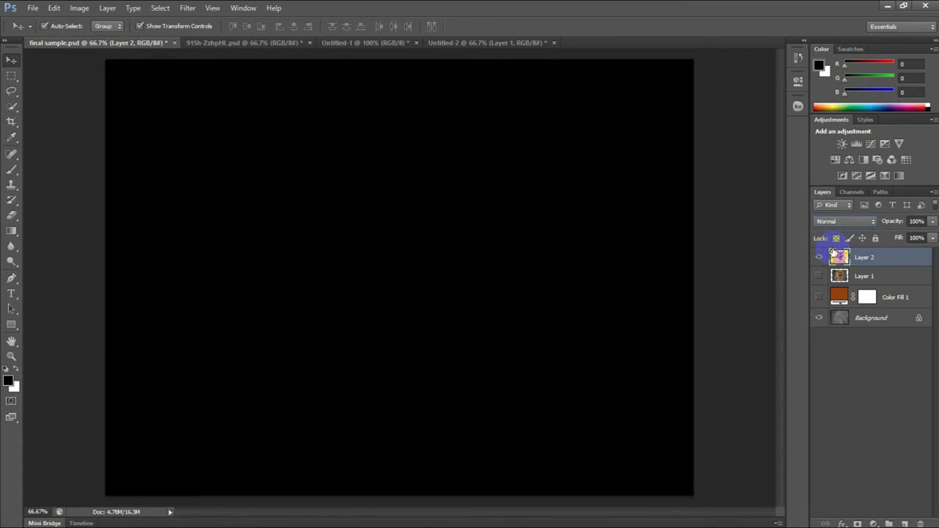
Set Layer 2 to Dissolve, add a layer mask, and pick a soft round brush
{"action": "key", "text": "shift+plus"}
{"action": "left_click", "coordinate": [11, 381]}
{"action": "left_click", "coordinate": [594, 139]}
{"action": "key", "text": "b"}
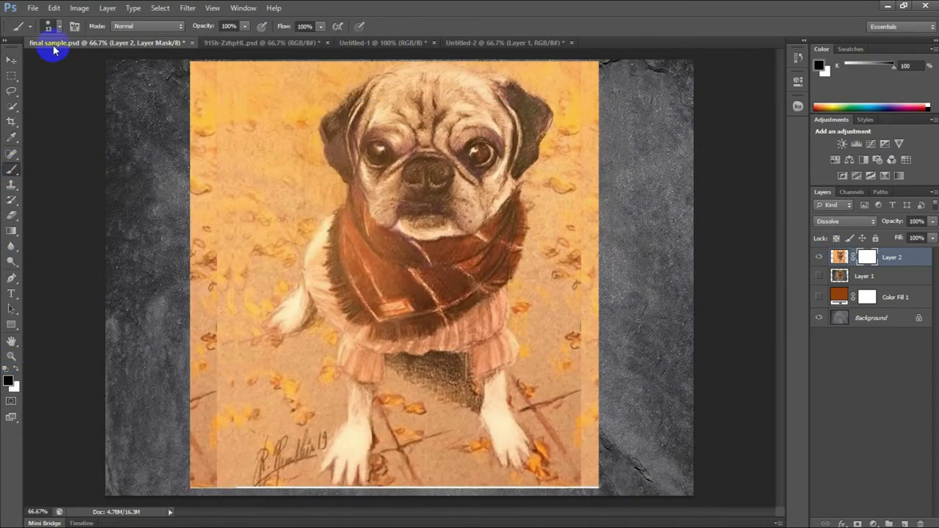
{"action": "left_click", "coordinate": [48, 26]}
{"action": "left_click", "coordinate": [60, 119]}
{"action": "left_click", "coordinate": [277, 262]}
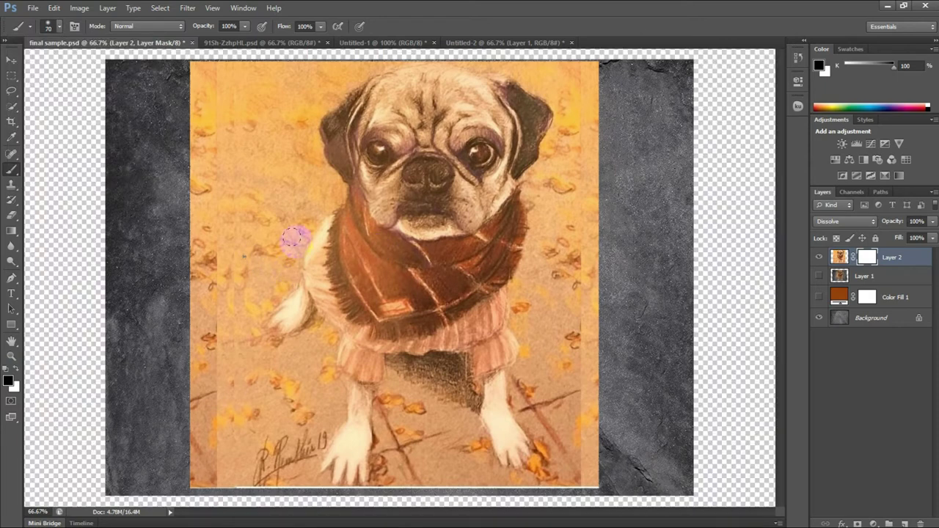
Paint black on the mask to fade the pug image's left, right and lower edges into the stone
{"action": "left_click_drag", "start_coordinate": [197, 117], "coordinate": [277, 513]}
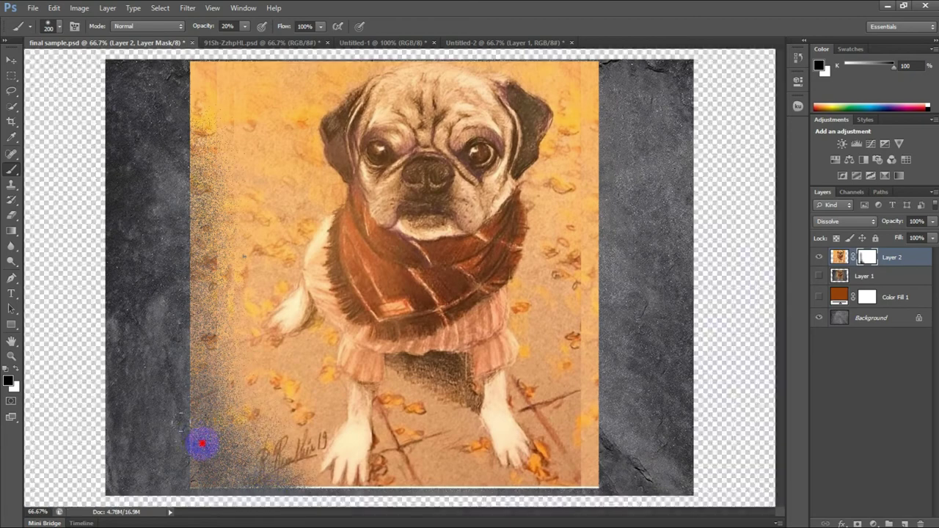
{"action": "mouse_move", "coordinate": [277, 513]}
{"action": "left_mouse_down"}
{"action": "mouse_move", "coordinate": [167, 294]}
{"action": "mouse_move", "coordinate": [182, 413]}
{"action": "mouse_move", "coordinate": [203, 178]}
{"action": "mouse_move", "coordinate": [160, 105]}
{"action": "mouse_move", "coordinate": [203, 79]}
{"action": "mouse_move", "coordinate": [226, 109]}
{"action": "mouse_move", "coordinate": [268, 59]}
{"action": "mouse_move", "coordinate": [252, 159]}
{"action": "mouse_move", "coordinate": [268, 244]}
{"action": "mouse_move", "coordinate": [222, 382]}
{"action": "mouse_move", "coordinate": [266, 394]}
{"action": "mouse_move", "coordinate": [293, 436]}
{"action": "mouse_move", "coordinate": [451, 509]}
{"action": "mouse_move", "coordinate": [435, 449]}
{"action": "mouse_move", "coordinate": [535, 514]}
{"action": "left_mouse_up"}
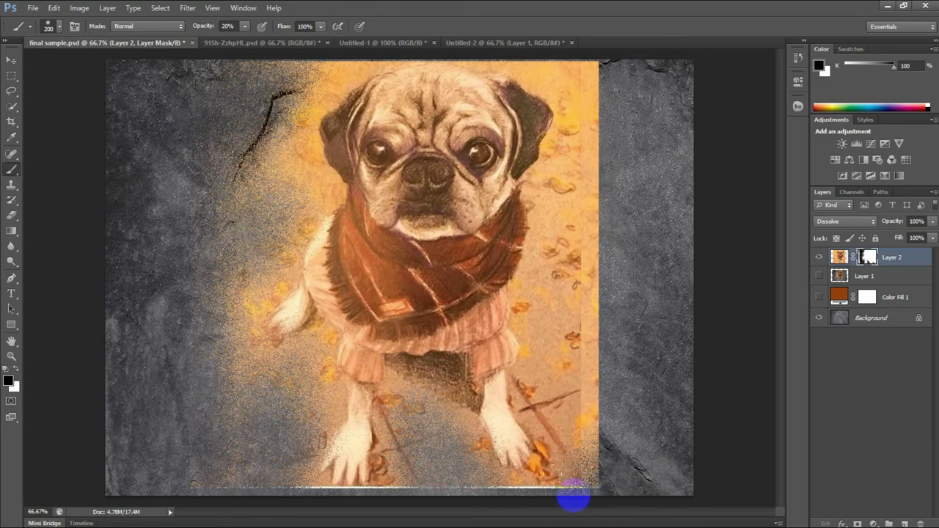
{"action": "key", "text": "bracketleft"}
{"action": "key", "text": "bracketleft"}
{"action": "left_click", "coordinate": [504, 511]}
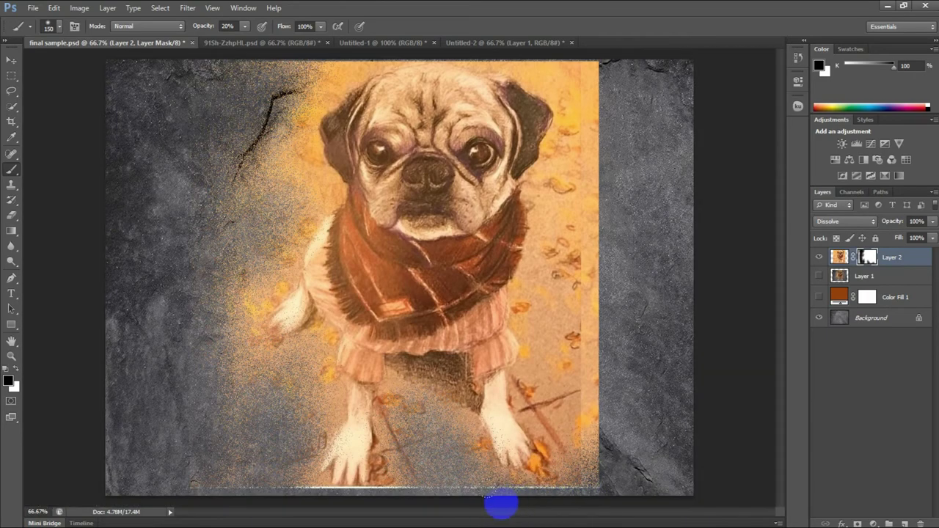
{"action": "left_click", "coordinate": [574, 499]}
{"action": "left_click_drag", "start_coordinate": [597, 74], "coordinate": [608, 446]}
{"action": "mouse_move", "coordinate": [603, 310]}
{"action": "left_mouse_down"}
{"action": "mouse_move", "coordinate": [545, 310]}
{"action": "mouse_move", "coordinate": [540, 387]}
{"action": "mouse_move", "coordinate": [555, 387]}
{"action": "left_mouse_up"}
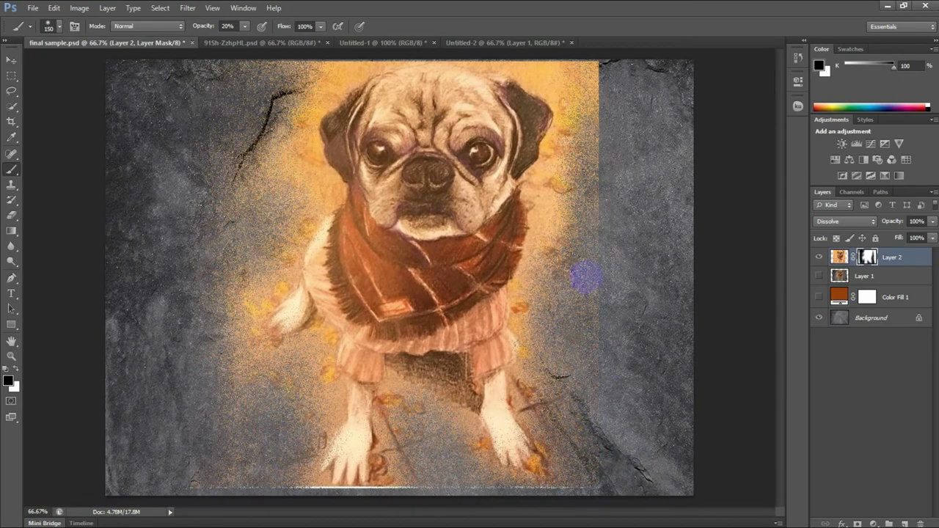
{"action": "left_click", "coordinate": [616, 177]}
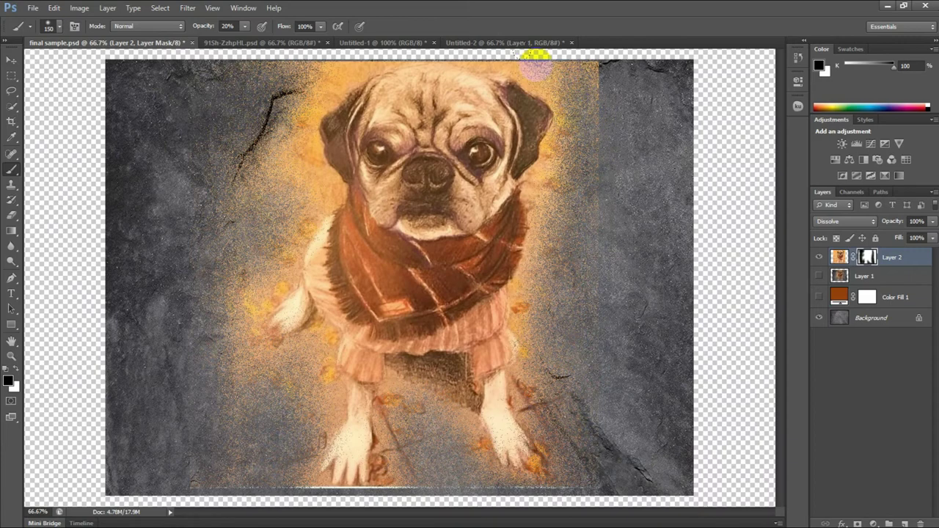
{"action": "left_click", "coordinate": [242, 171]}
{"action": "mouse_move", "coordinate": [210, 332]}
{"action": "left_mouse_down"}
{"action": "mouse_move", "coordinate": [272, 360]}
{"action": "mouse_move", "coordinate": [247, 390]}
{"action": "mouse_move", "coordinate": [315, 403]}
{"action": "mouse_move", "coordinate": [237, 485]}
{"action": "mouse_move", "coordinate": [377, 499]}
{"action": "mouse_move", "coordinate": [383, 465]}
{"action": "mouse_move", "coordinate": [409, 438]}
{"action": "mouse_move", "coordinate": [597, 487]}
{"action": "mouse_move", "coordinate": [373, 497]}
{"action": "left_mouse_up"}
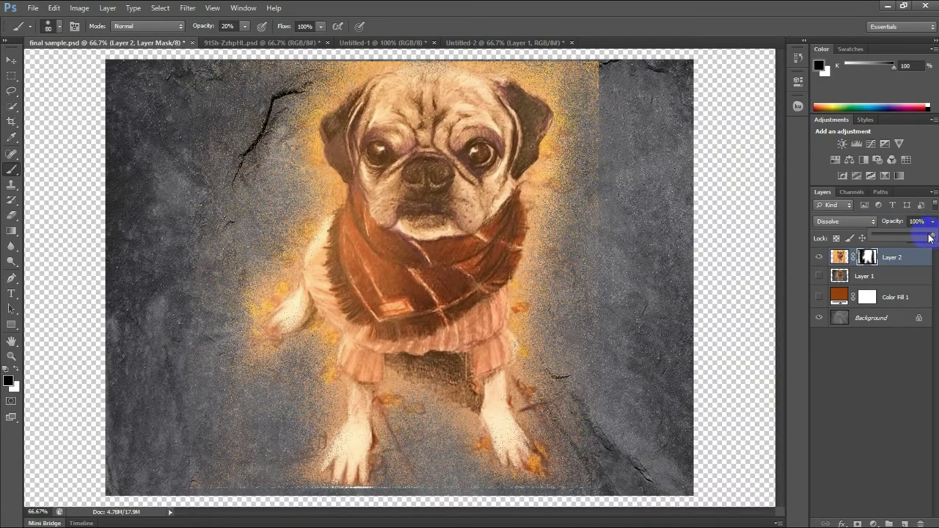
Return Layer 2 to Normal blending and target its layer mask
{"action": "key", "text": "ctrl+2"}
{"action": "mouse_move", "coordinate": [935, 243]}
{"action": "left_mouse_down"}
{"action": "mouse_move", "coordinate": [913, 232]}
{"action": "mouse_move", "coordinate": [926, 239]}
{"action": "left_mouse_up"}
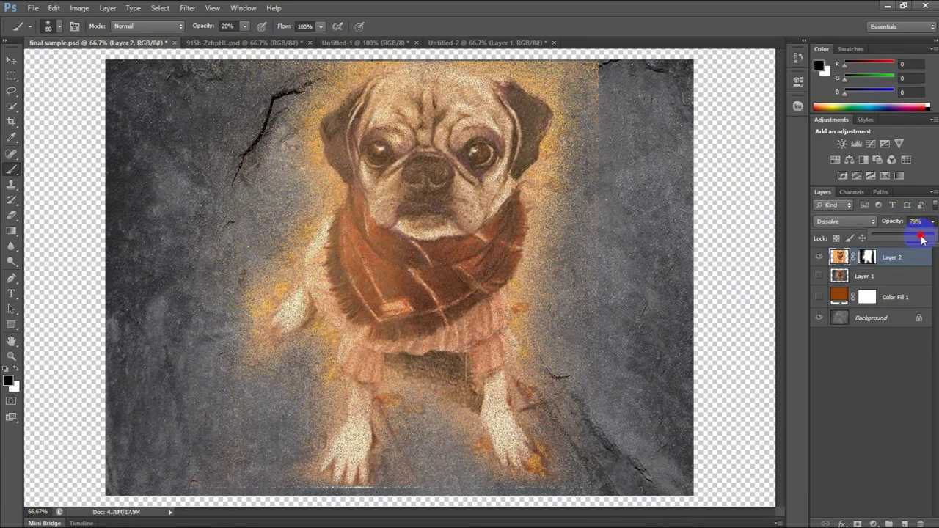
{"action": "left_click", "coordinate": [845, 221]}
{"action": "left_click", "coordinate": [836, 6]}
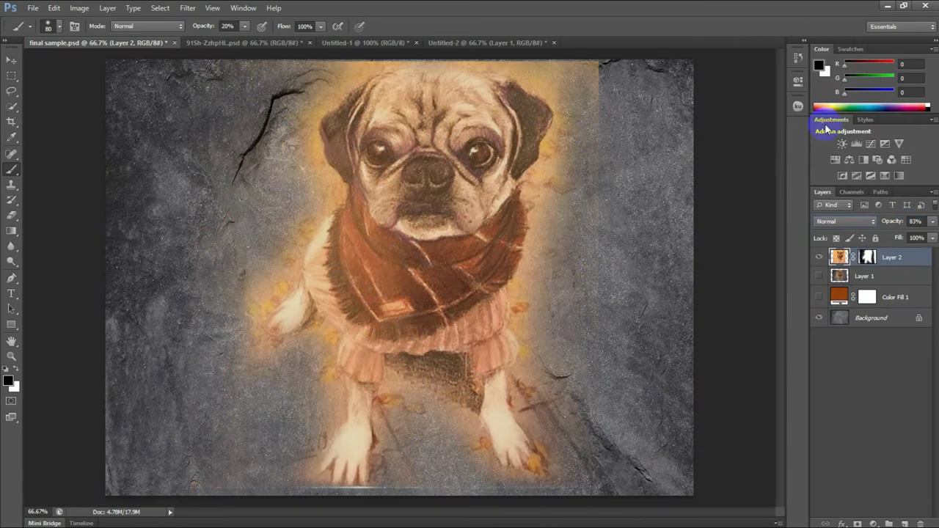
{"action": "left_click", "coordinate": [868, 258]}
Mask away the glow around the dog's ears, sides, legs and bottom edge with a soft brush
{"action": "mouse_move", "coordinate": [589, 39]}
{"action": "left_mouse_down"}
{"action": "mouse_move", "coordinate": [521, 24]}
{"action": "mouse_move", "coordinate": [516, 46]}
{"action": "left_mouse_up"}
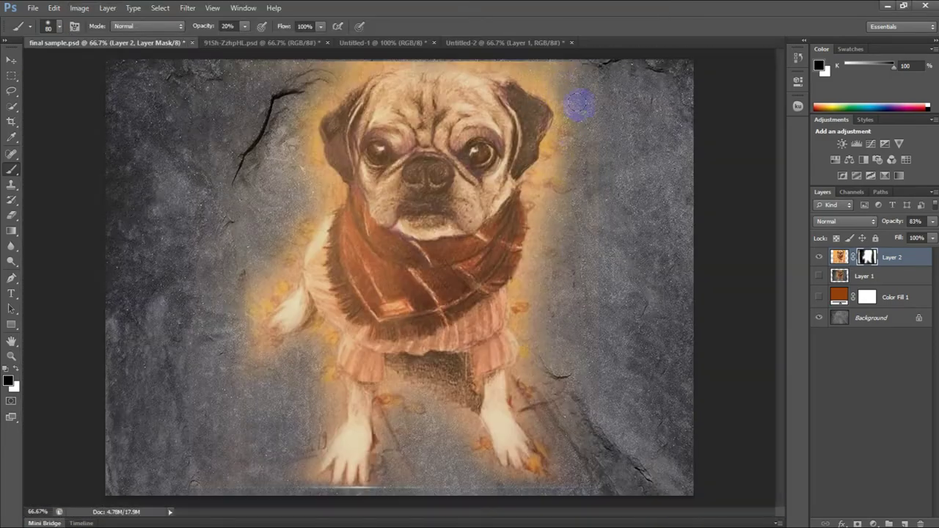
{"action": "key", "text": "bracketright"}
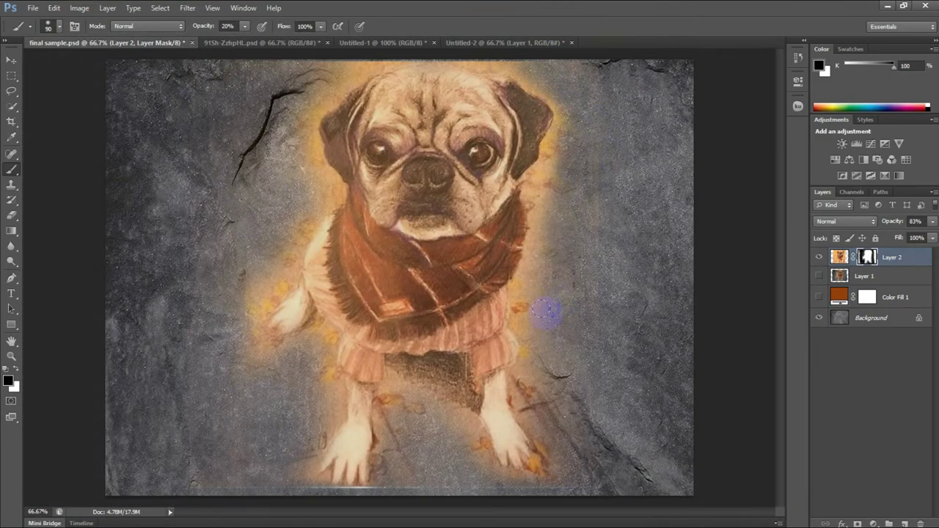
{"action": "key", "text": "bracketleft"}
{"action": "key", "text": "bracketleft"}
{"action": "key", "text": "bracketleft"}
{"action": "left_click_drag", "start_coordinate": [482, 440], "coordinate": [301, 484]}
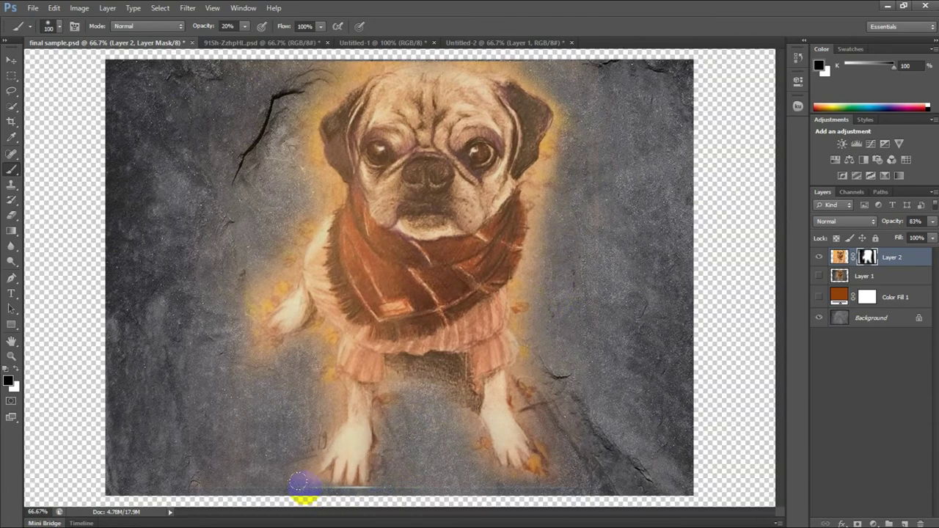
{"action": "key", "text": "bracketleft"}
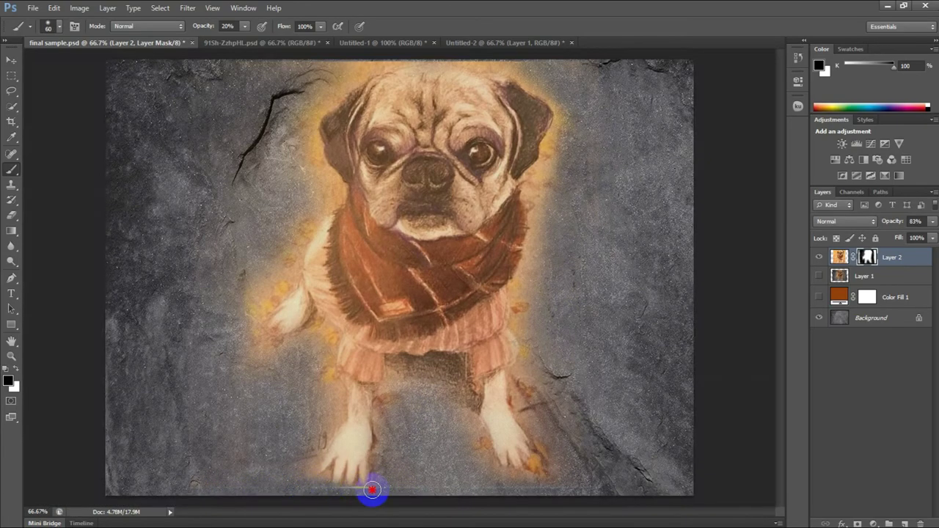
{"action": "key", "text": "bracketright"}
{"action": "key", "text": "bracketright"}
{"action": "key", "text": "bracketright"}
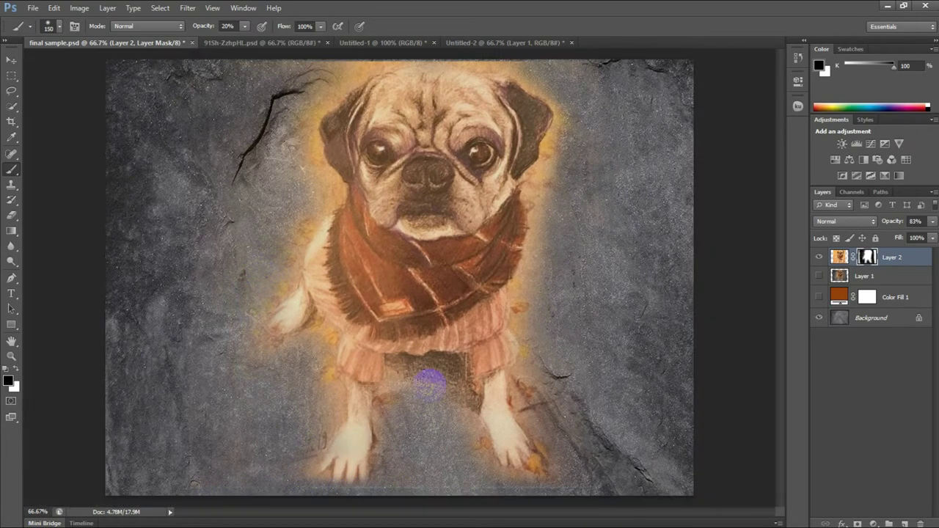
{"action": "left_click_drag", "start_coordinate": [308, 169], "coordinate": [337, 128]}
{"action": "mouse_move", "coordinate": [528, 117]}
{"action": "left_mouse_down"}
{"action": "mouse_move", "coordinate": [497, 76]}
{"action": "mouse_move", "coordinate": [513, 221]}
{"action": "left_mouse_up"}
{"action": "left_click_drag", "start_coordinate": [349, 146], "coordinate": [336, 304]}
{"action": "left_click_drag", "start_coordinate": [521, 264], "coordinate": [478, 457]}
{"action": "left_click_drag", "start_coordinate": [347, 396], "coordinate": [342, 502]}
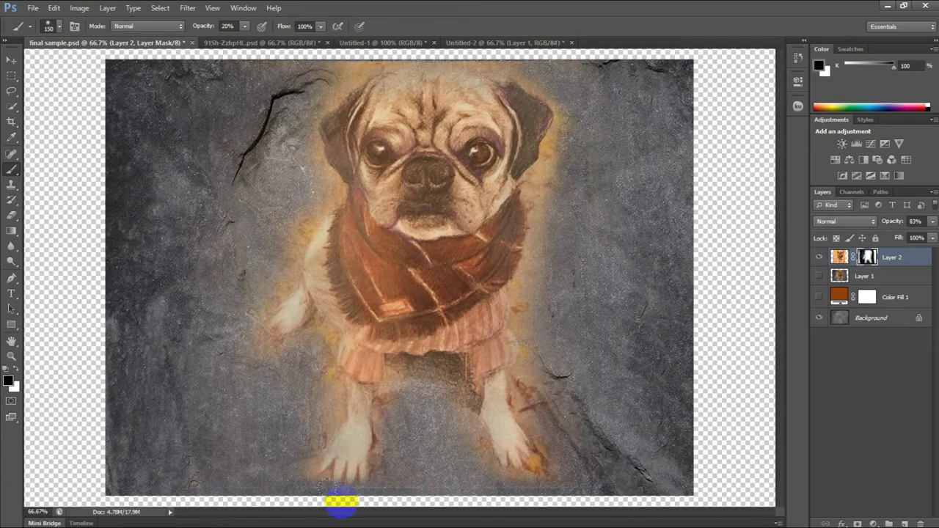
Lower the portrait layer's opacity to about 75%
{"action": "left_click_drag", "start_coordinate": [920, 231], "coordinate": [933, 226]}
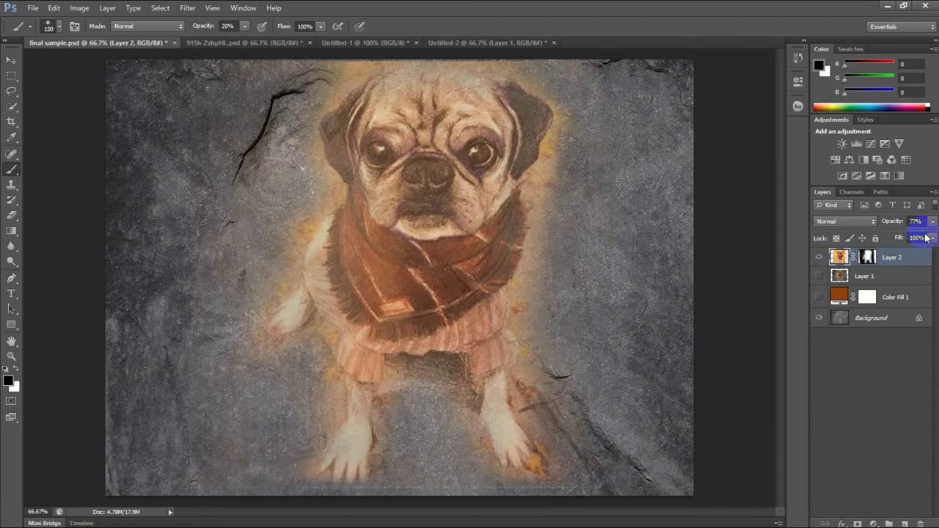
{"action": "mouse_move", "coordinate": [925, 236]}
{"action": "left_mouse_down"}
{"action": "mouse_move", "coordinate": [908, 238]}
{"action": "mouse_move", "coordinate": [914, 245]}
{"action": "left_mouse_up"}
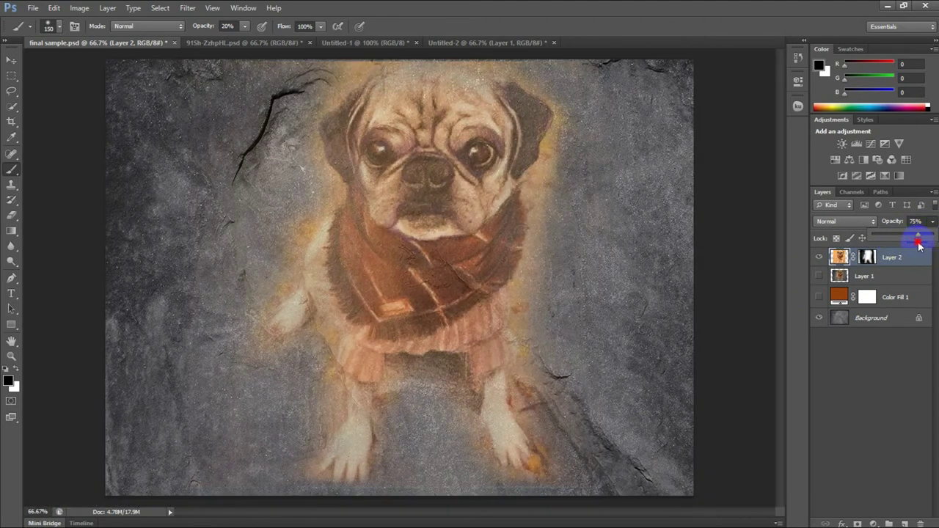
{"action": "left_click", "coordinate": [11, 60]}
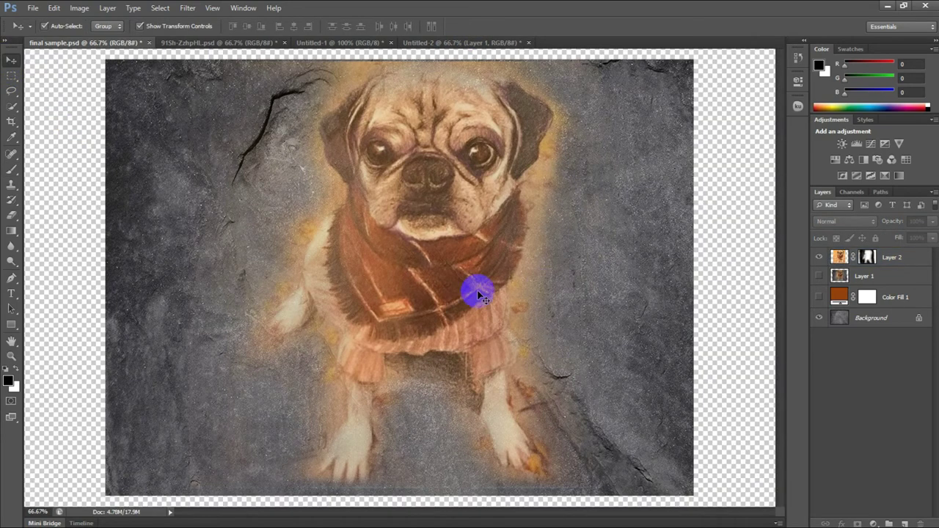
Add a new Layer 3 above the portrait and choose a textured brush preset
{"action": "left_click", "coordinate": [464, 165]}
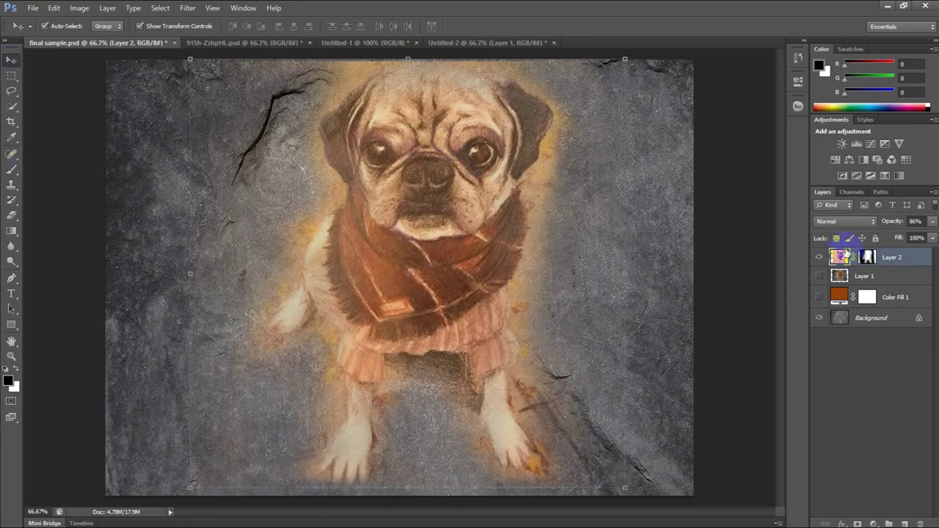
{"action": "left_click", "coordinate": [905, 522]}
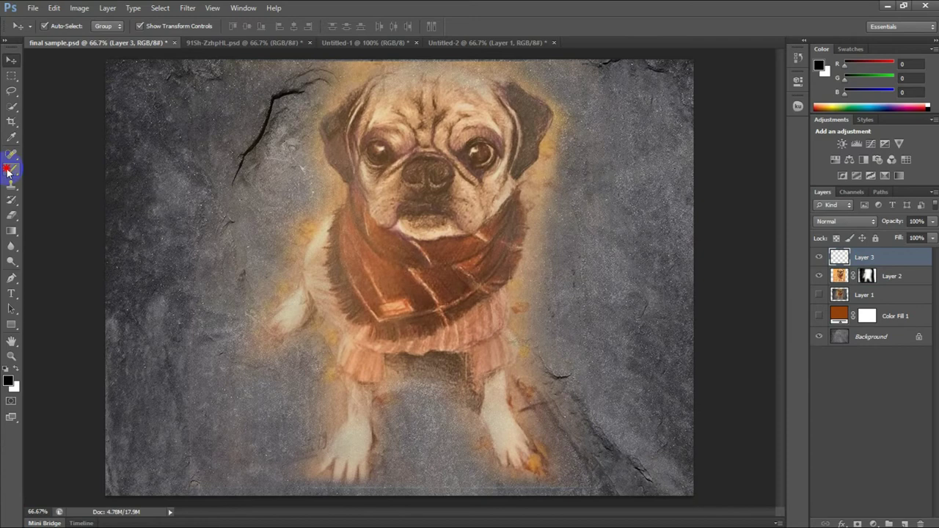
{"action": "left_click", "coordinate": [9, 172]}
{"action": "left_click", "coordinate": [59, 26]}
{"action": "scroll", "coordinate": [94, 146], "scroll_direction": "down", "scroll_amount": 3}
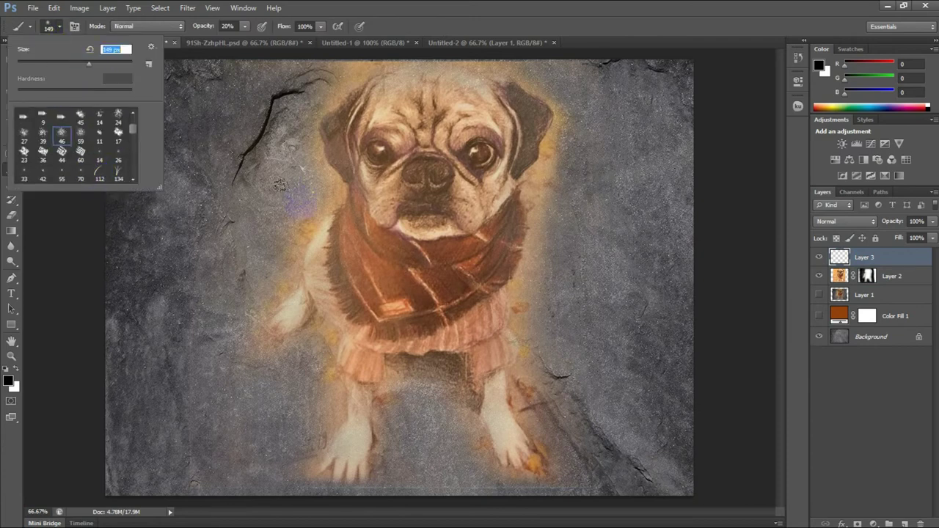
{"action": "left_click", "coordinate": [220, 285]}
Sample grey from the stone, switch to another textured brush, and set a darker grey foreground
{"action": "left_click", "coordinate": [186, 249], "text": "alt"}
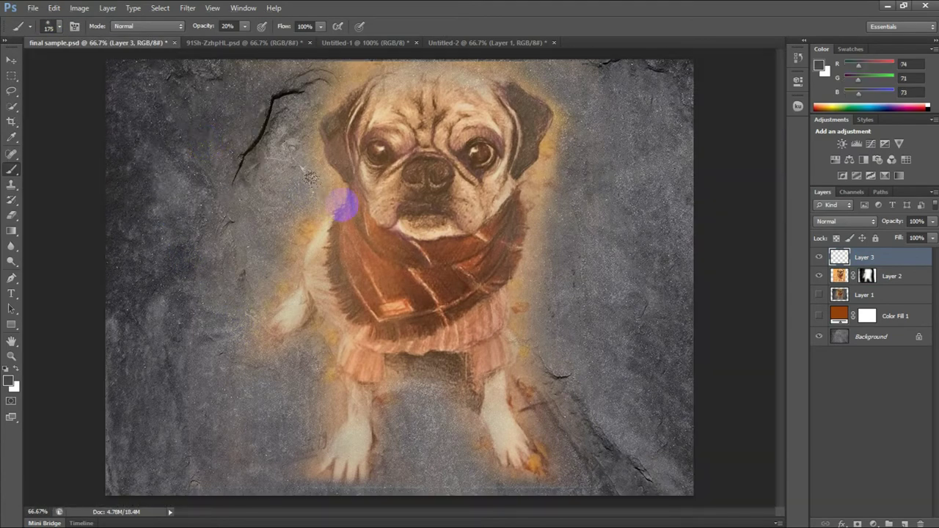
{"action": "key", "text": "bracketleft"}
{"action": "key", "text": "bracketleft"}
{"action": "key", "text": "bracketleft"}
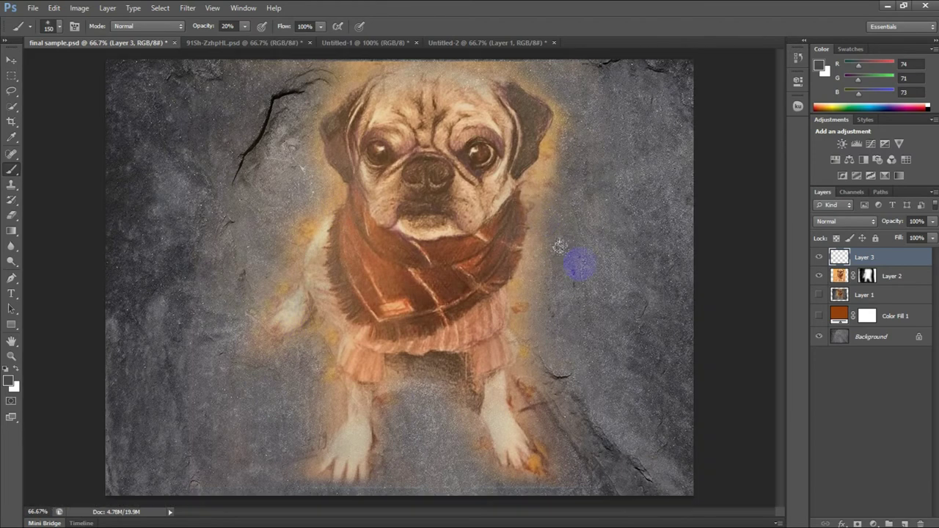
{"action": "left_click", "coordinate": [49, 28]}
{"action": "left_click", "coordinate": [73, 161]}
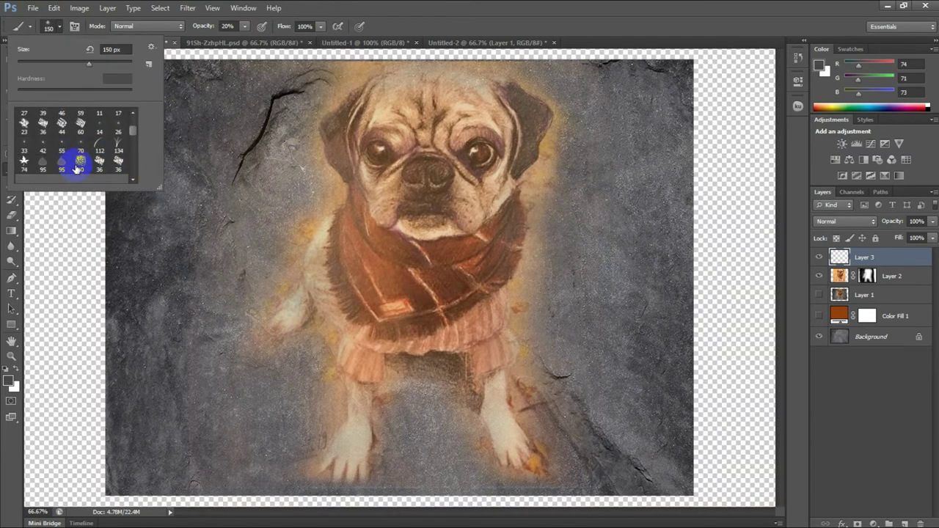
{"action": "left_click", "coordinate": [266, 300]}
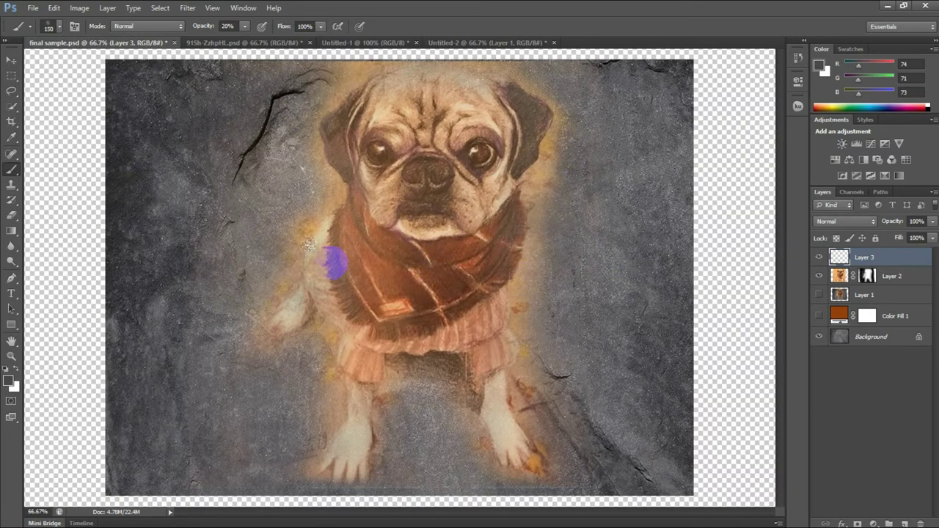
{"action": "left_click", "coordinate": [289, 364], "text": "alt"}
{"action": "left_click", "coordinate": [9, 381]}
{"action": "left_click", "coordinate": [321, 234]}
{"action": "left_click", "coordinate": [596, 126]}
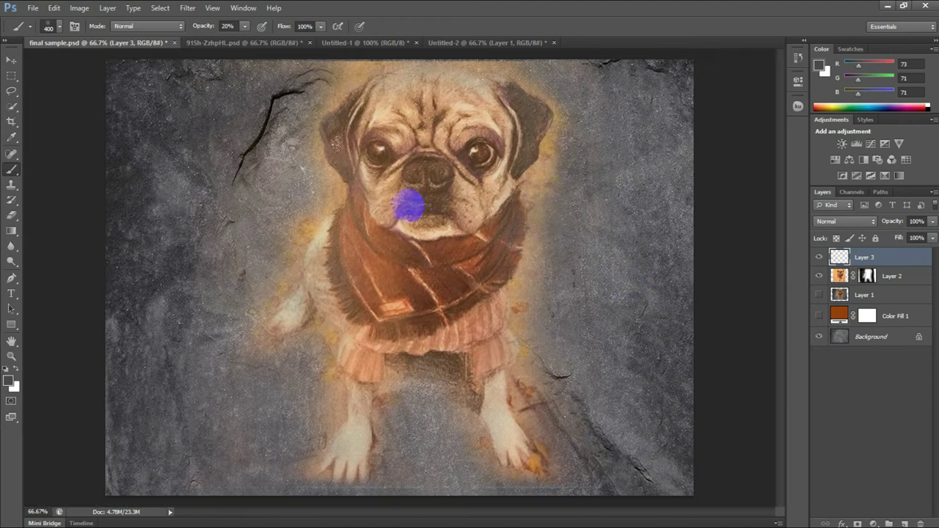
Choose a much larger textured brush preset
{"action": "left_click", "coordinate": [867, 275]}
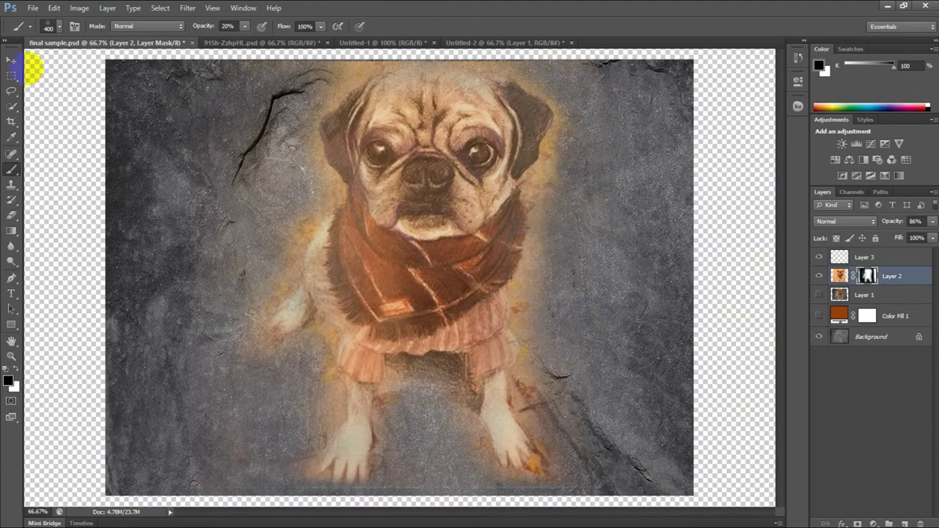
{"action": "left_click", "coordinate": [53, 27]}
{"action": "scroll", "coordinate": [95, 174], "scroll_direction": "down", "scroll_amount": 2}
{"action": "scroll", "coordinate": [101, 168], "scroll_direction": "down", "scroll_amount": 2}
{"action": "scroll", "coordinate": [100, 165], "scroll_direction": "down", "scroll_amount": 2}
{"action": "scroll", "coordinate": [88, 147], "scroll_direction": "down", "scroll_amount": 2}
{"action": "left_click", "coordinate": [82, 132]}
{"action": "key", "text": "Return"}
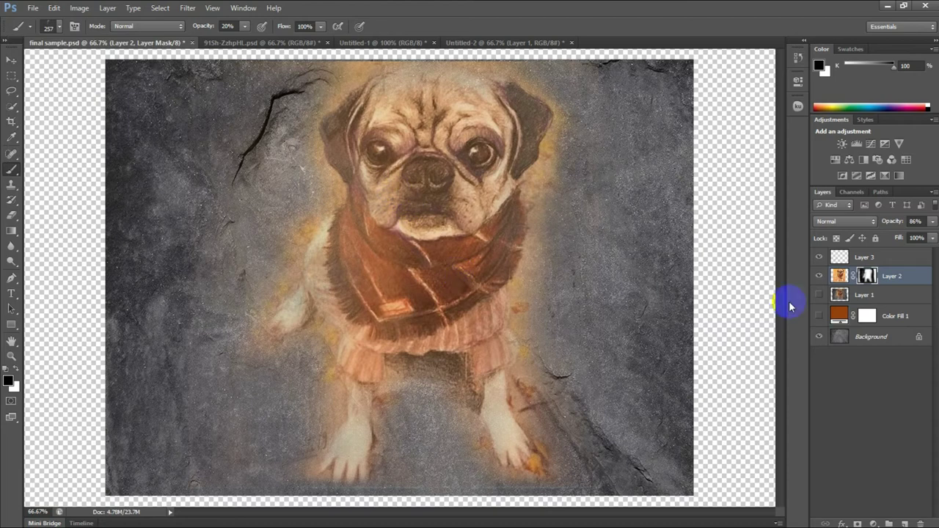
Set the foreground to light grey 169 and brush a textured stroke on Layer 3
{"action": "left_click", "coordinate": [842, 256]}
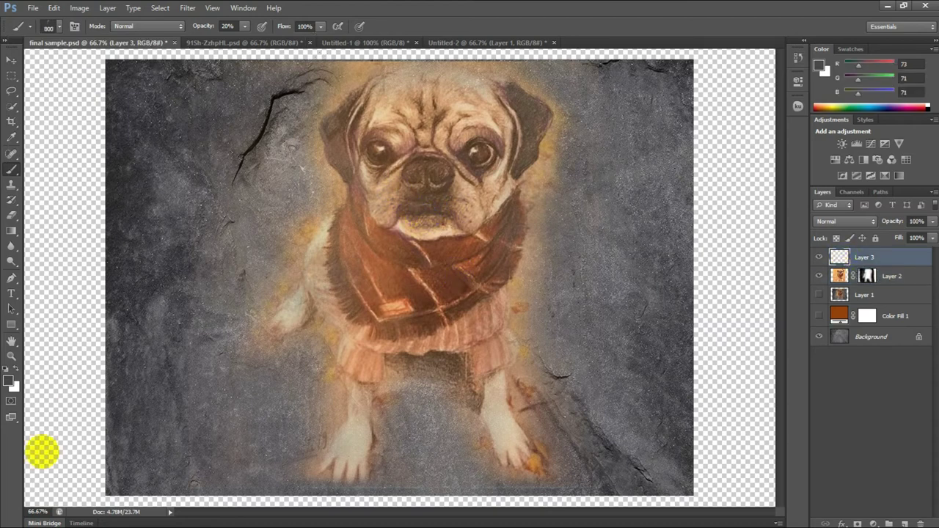
{"action": "left_click", "coordinate": [9, 380]}
{"action": "left_click", "coordinate": [310, 178]}
{"action": "left_click", "coordinate": [593, 118]}
{"action": "left_click_drag", "start_coordinate": [455, 157], "coordinate": [316, 323]}
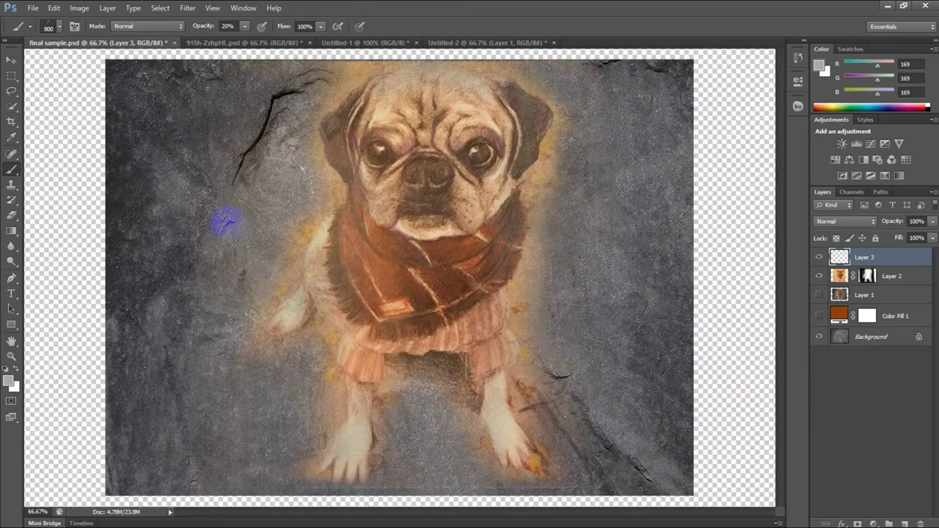
{"action": "key", "text": "v"}
{"action": "left_click", "coordinate": [88, 136]}
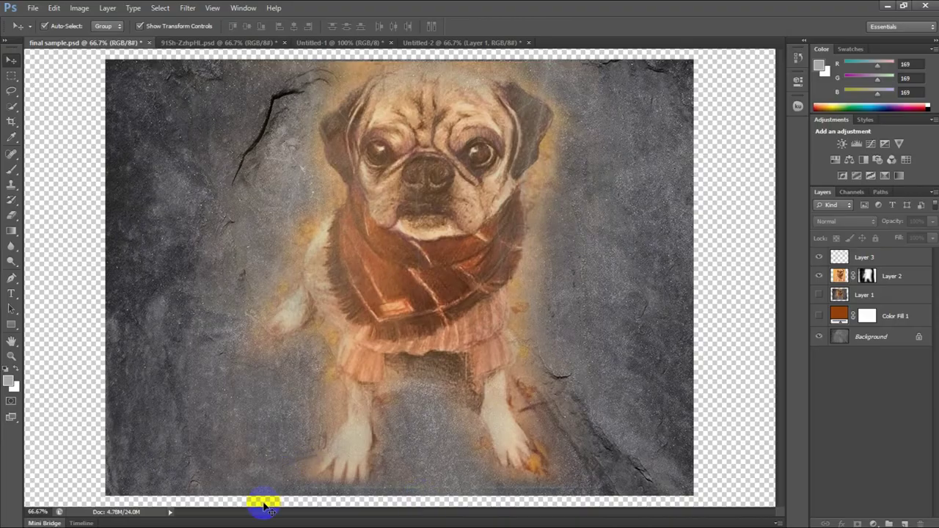
Search Google for 'pattern' in a new Chrome tab
{"action": "key", "text": "super"}
{"action": "left_click", "coordinate": [470, 514]}
{"action": "left_click", "coordinate": [638, 10]}
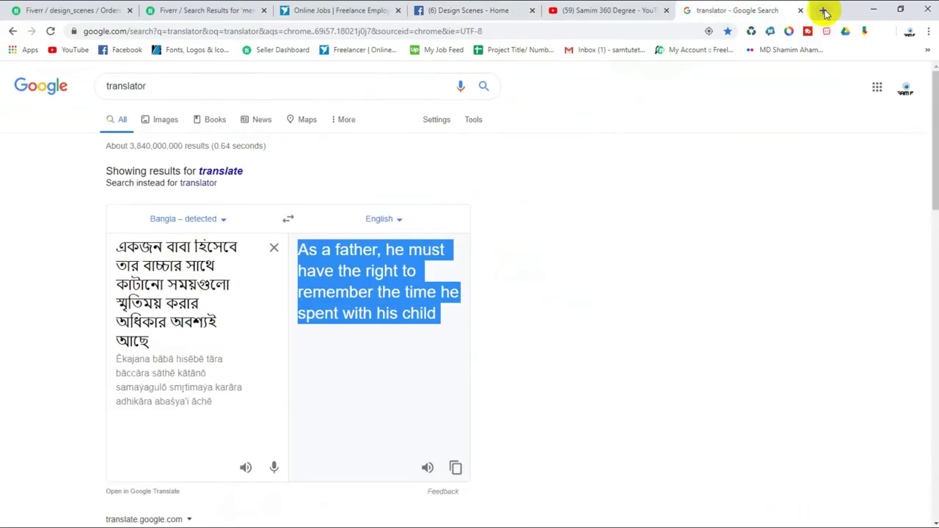
{"action": "left_click", "coordinate": [822, 11]}
{"action": "type", "text": "pattern"}
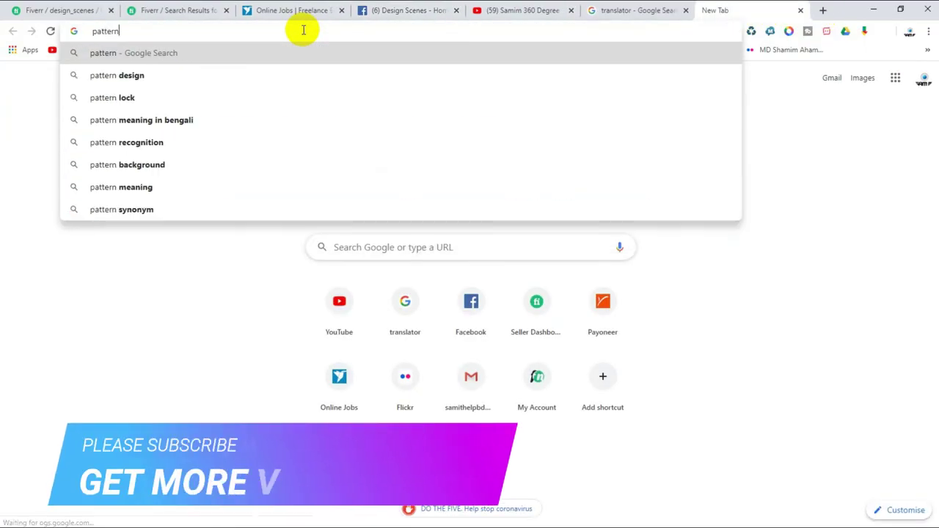
{"action": "key", "text": "Return"}
Browse down through the Google Images results for 'pattern'
{"action": "left_click", "coordinate": [159, 119]}
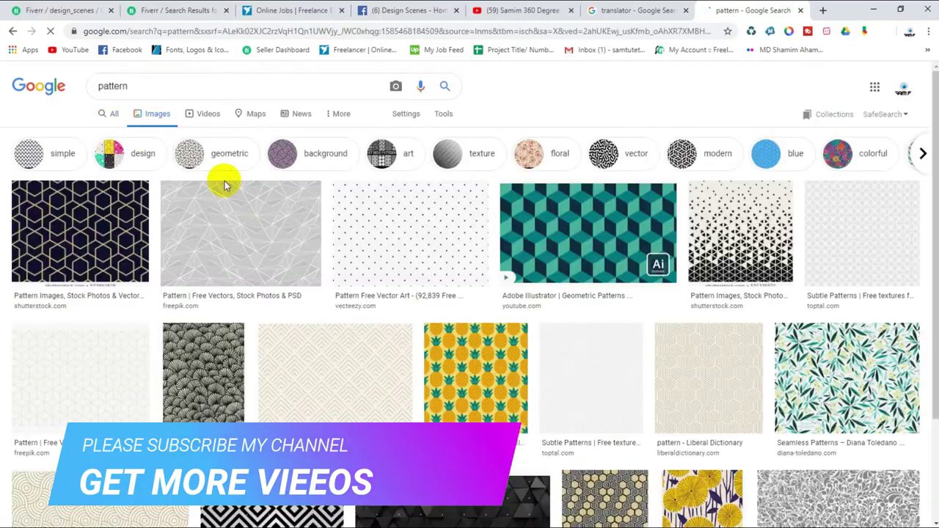
{"action": "scroll", "coordinate": [503, 243], "scroll_direction": "down", "scroll_amount": 3}
{"action": "scroll", "coordinate": [247, 318], "scroll_direction": "down", "scroll_amount": 4}
{"action": "scroll", "coordinate": [346, 308], "scroll_direction": "down", "scroll_amount": 2}
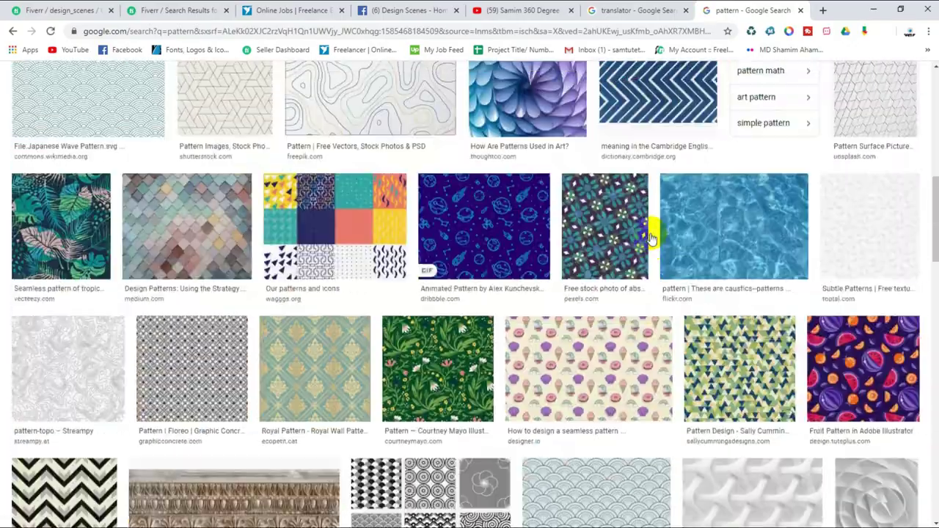
{"action": "scroll", "coordinate": [528, 242], "scroll_direction": "down", "scroll_amount": 5}
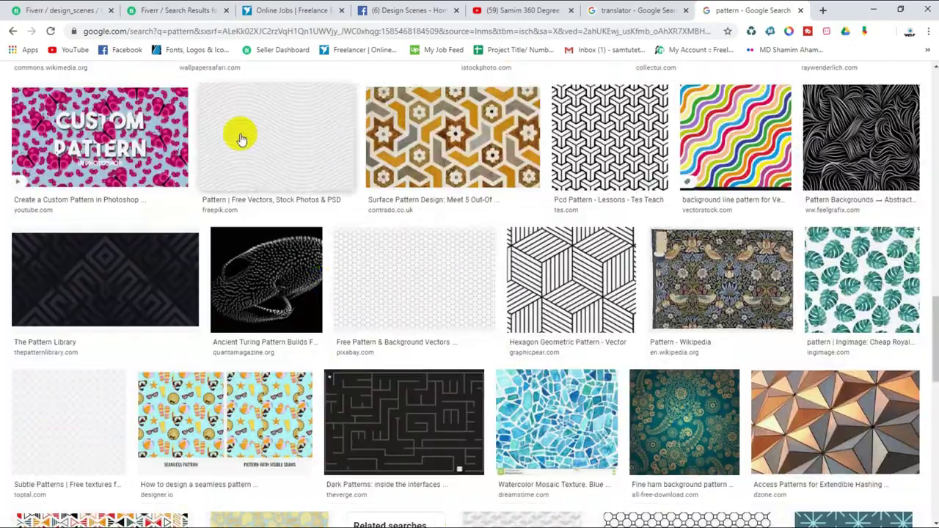
{"action": "scroll", "coordinate": [97, 151], "scroll_direction": "down", "scroll_amount": 4}
{"action": "scroll", "coordinate": [550, 279], "scroll_direction": "down", "scroll_amount": 5}
{"action": "scroll", "coordinate": [195, 304], "scroll_direction": "down", "scroll_amount": 5}
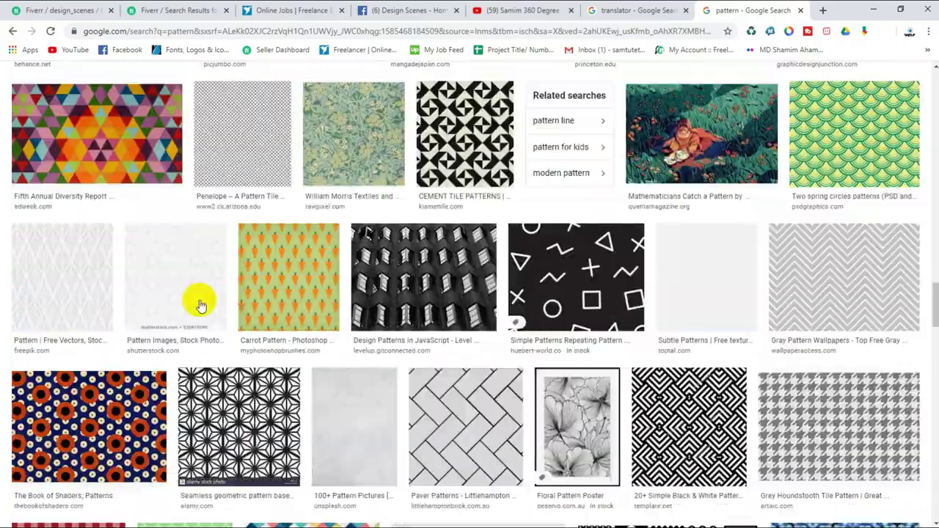
{"action": "scroll", "coordinate": [328, 198], "scroll_direction": "down", "scroll_amount": 3}
{"action": "scroll", "coordinate": [327, 198], "scroll_direction": "down", "scroll_amount": 1}
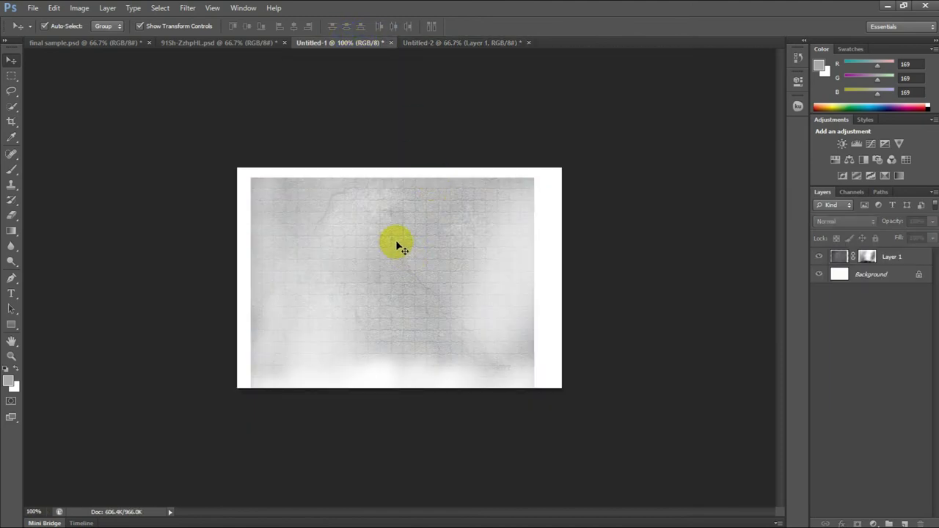
Bring the grey texture into final sample.psd as Layer 4 at Multiply 45%, scaled to fill the canvas
{"action": "mouse_move", "coordinate": [396, 246]}
{"action": "left_mouse_down"}
{"action": "mouse_move", "coordinate": [107, 45]}
{"action": "mouse_move", "coordinate": [498, 264]}
{"action": "mouse_move", "coordinate": [297, 97]}
{"action": "left_mouse_up"}
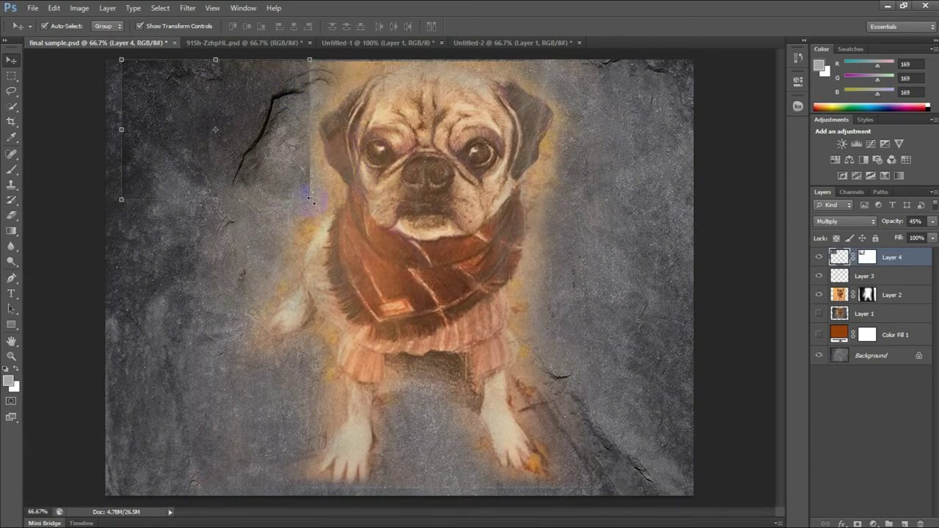
{"action": "left_click_drag", "start_coordinate": [309, 198], "coordinate": [690, 497]}
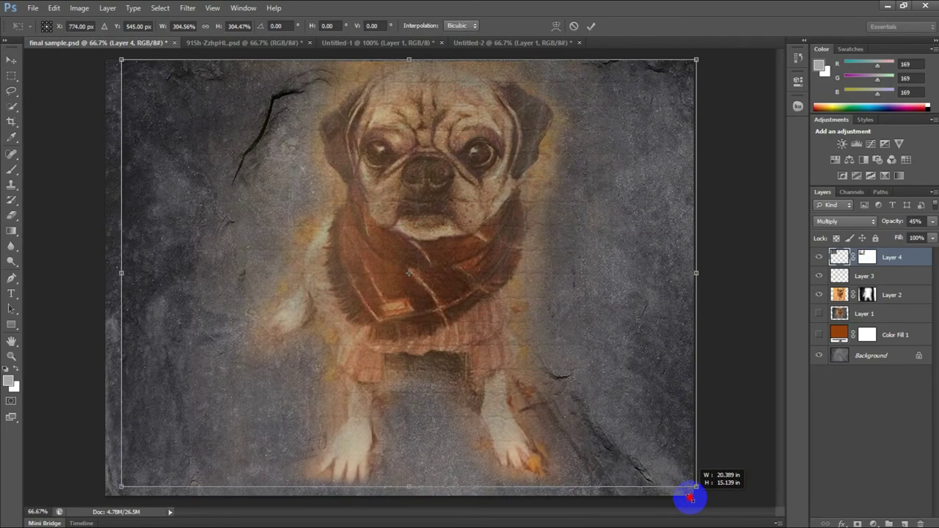
{"action": "key", "text": "Return"}
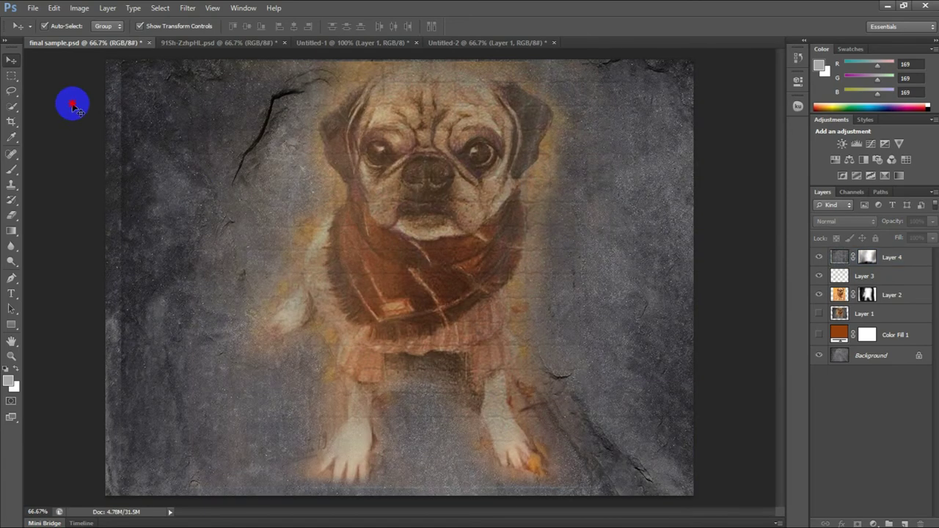
Raise the masked pug Layer 2's opacity to 95%
{"action": "left_click", "coordinate": [840, 294]}
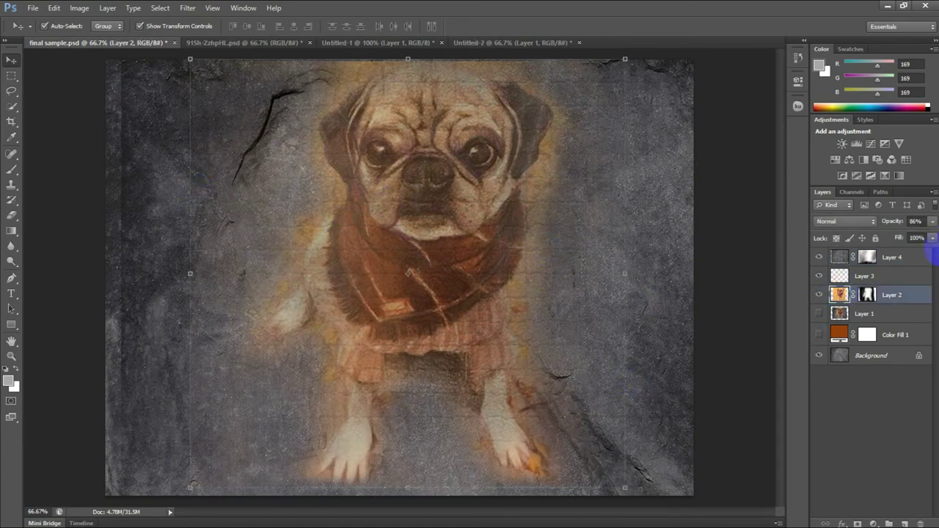
{"action": "left_click_drag", "start_coordinate": [927, 238], "coordinate": [933, 239]}
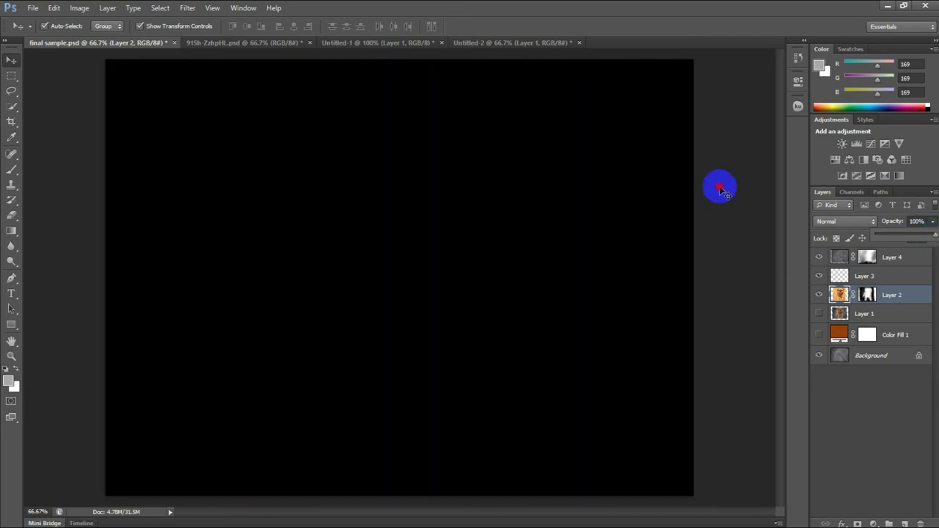
{"action": "left_click", "coordinate": [719, 188]}
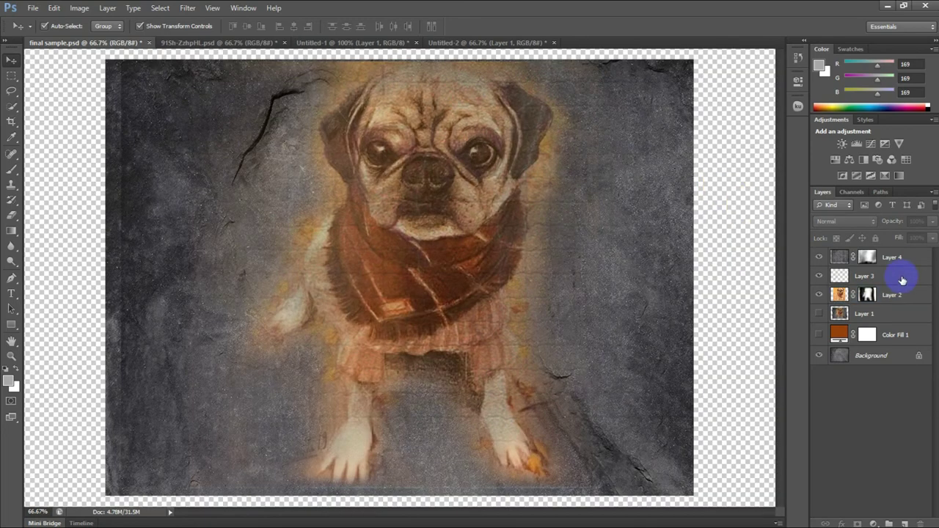
Brighten the pug Layer 2's highlights with a Levels adjustment
{"action": "left_click", "coordinate": [842, 294]}
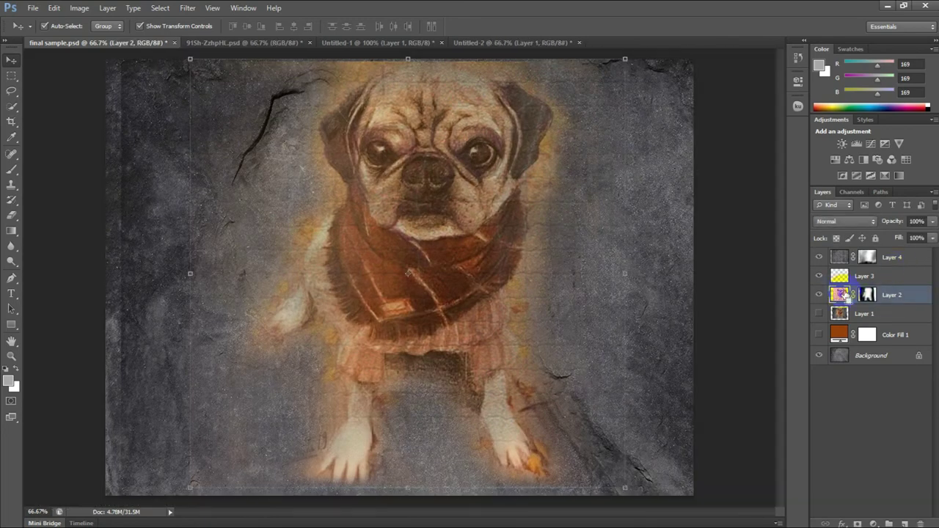
{"action": "key", "text": "ctrl+l"}
{"action": "left_click_drag", "start_coordinate": [482, 109], "coordinate": [623, 142]}
{"action": "left_click_drag", "start_coordinate": [653, 261], "coordinate": [631, 264]}
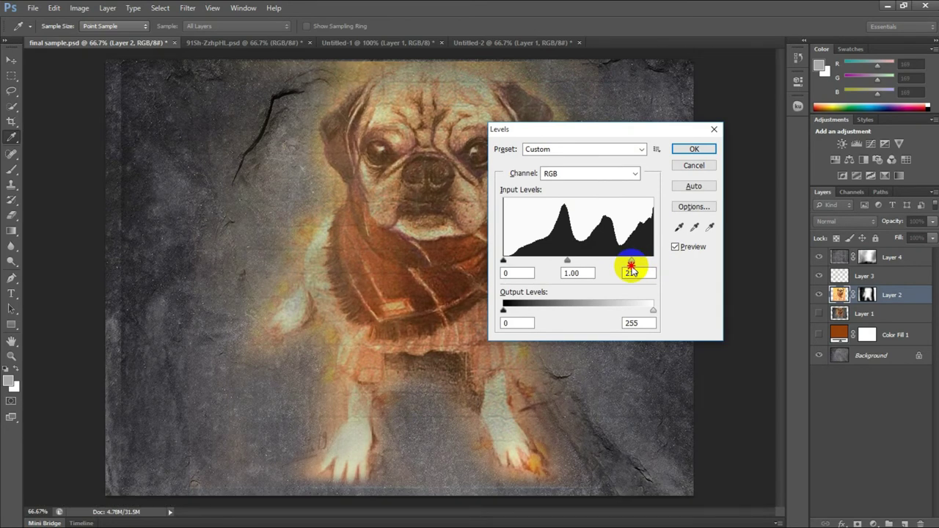
{"action": "left_click", "coordinate": [694, 149]}
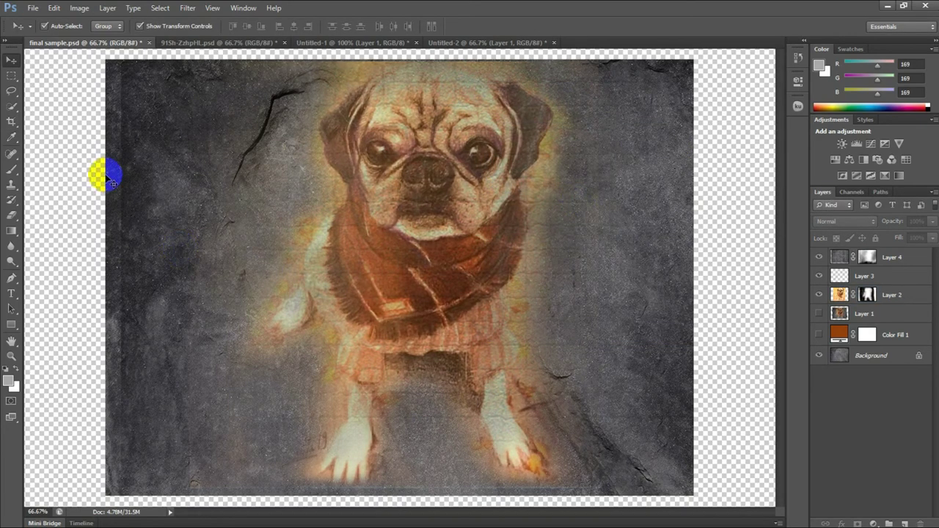
Stretch the Layer 4 texture slightly further past the canvas's left edge
{"action": "left_click", "coordinate": [110, 180]}
{"action": "key", "text": "ctrl+t"}
{"action": "left_click_drag", "start_coordinate": [110, 270], "coordinate": [107, 271]}
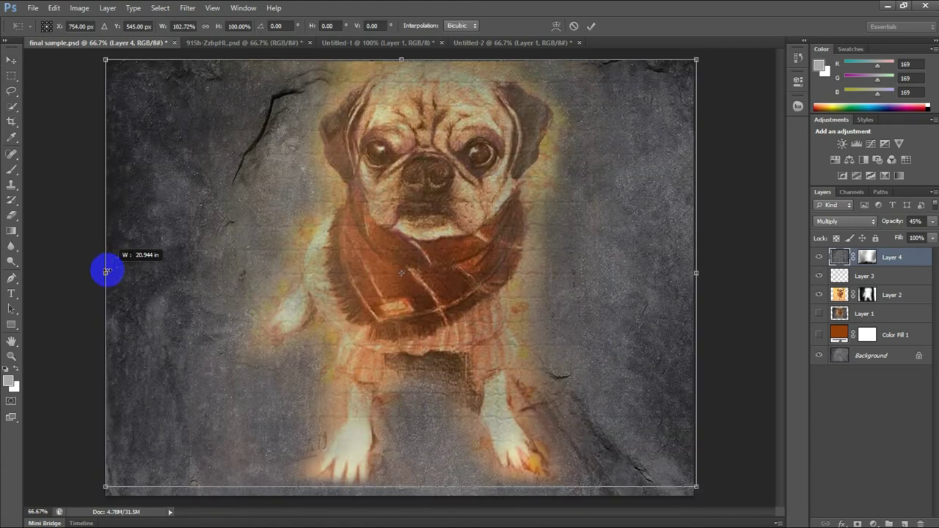
{"action": "key", "text": "Return"}
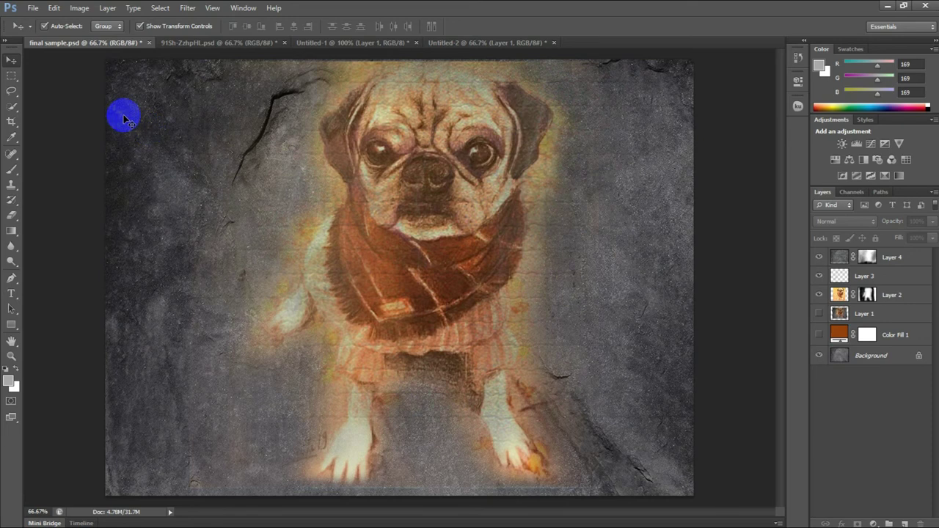
Save final sample.psd and close Untitled-1 without saving its changes
{"action": "left_click", "coordinate": [33, 8]}
{"action": "left_click", "coordinate": [42, 140]}
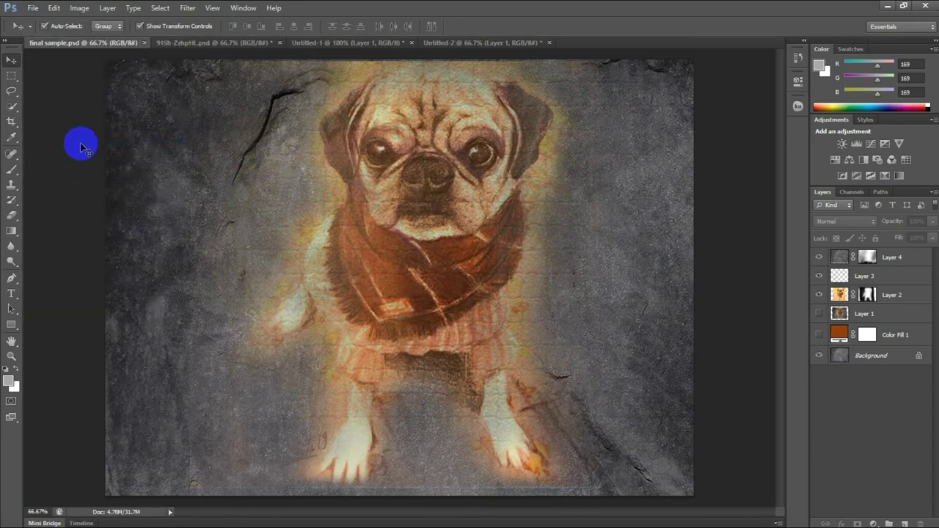
{"action": "left_click", "coordinate": [214, 43]}
{"action": "left_click", "coordinate": [323, 44]}
{"action": "left_click", "coordinate": [402, 67]}
{"action": "left_click", "coordinate": [386, 44]}
{"action": "left_click", "coordinate": [478, 207]}
Close Untitled-2 and 91Sh-ZzhpHL.psd without saving, leaving only final sample.psd open
{"action": "left_click", "coordinate": [344, 44]}
{"action": "left_click", "coordinate": [416, 42]}
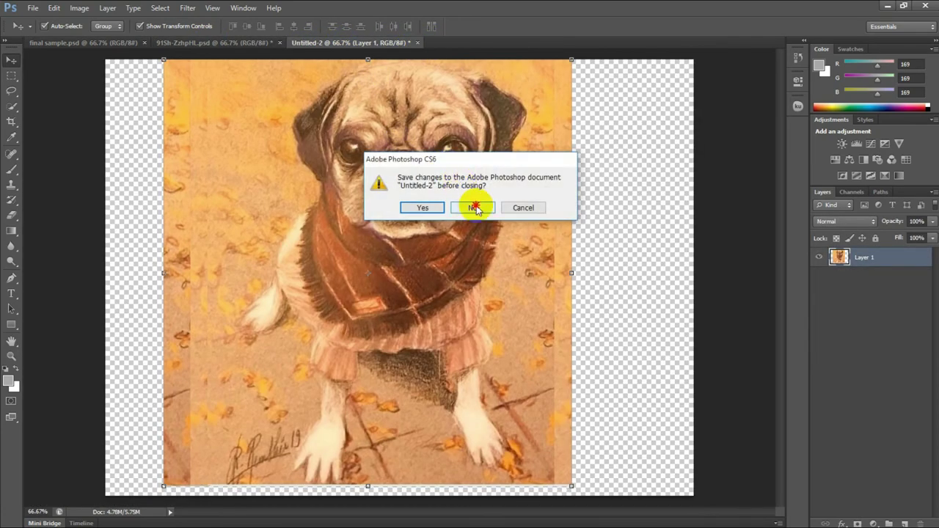
{"action": "left_click", "coordinate": [478, 206]}
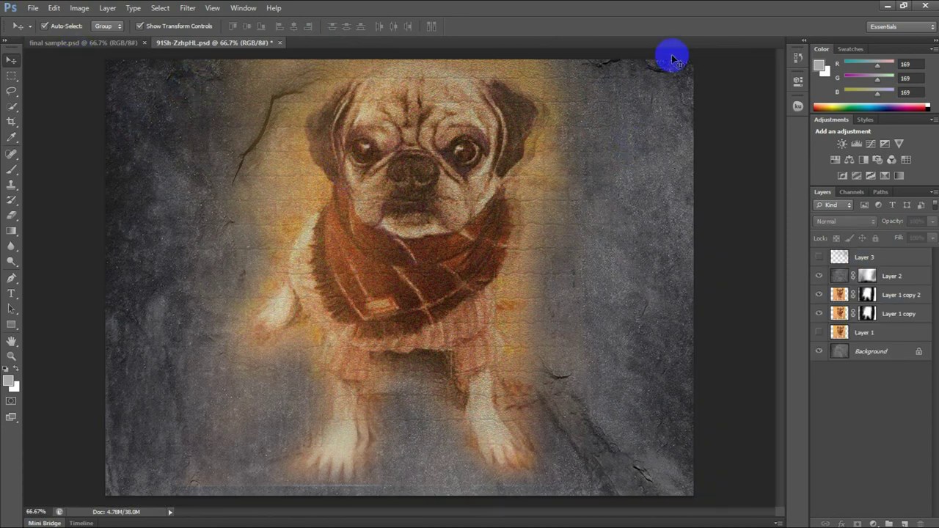
{"action": "left_click", "coordinate": [63, 43]}
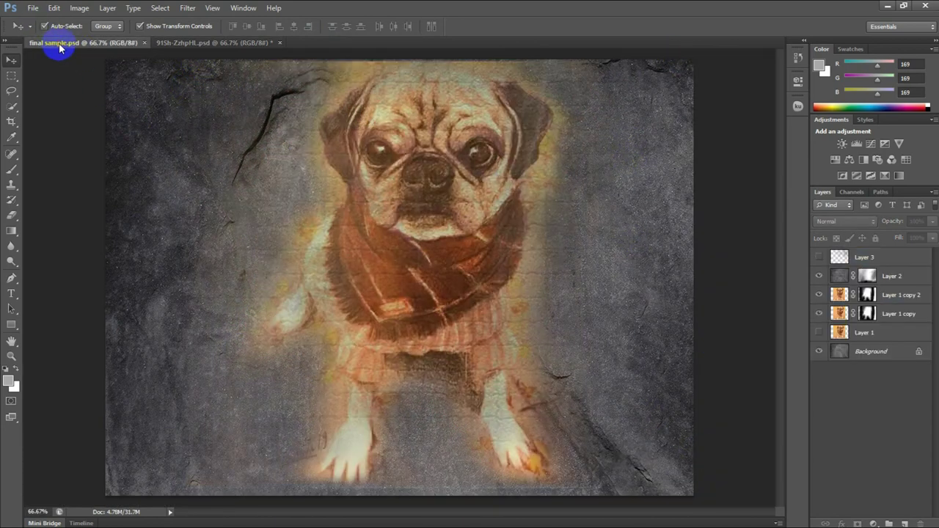
{"action": "left_click", "coordinate": [205, 44]}
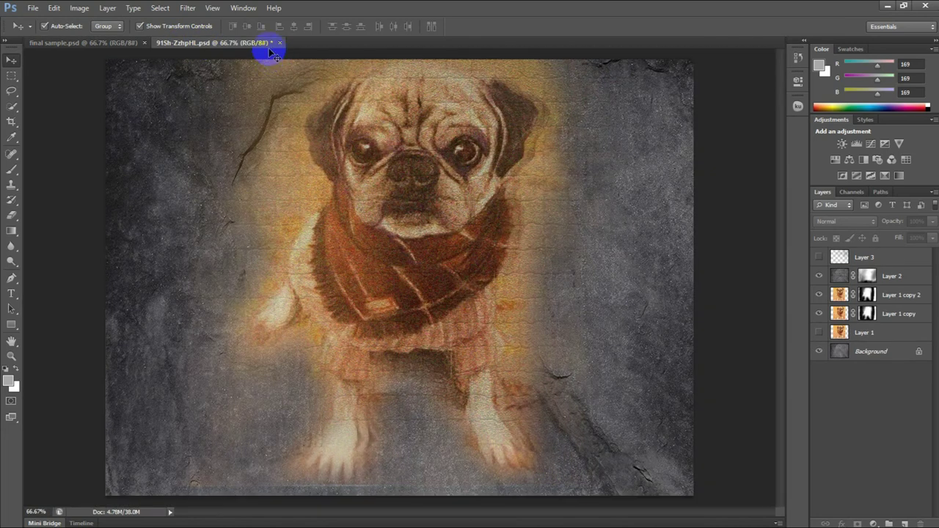
{"action": "left_click", "coordinate": [280, 42]}
{"action": "left_click", "coordinate": [484, 210]}
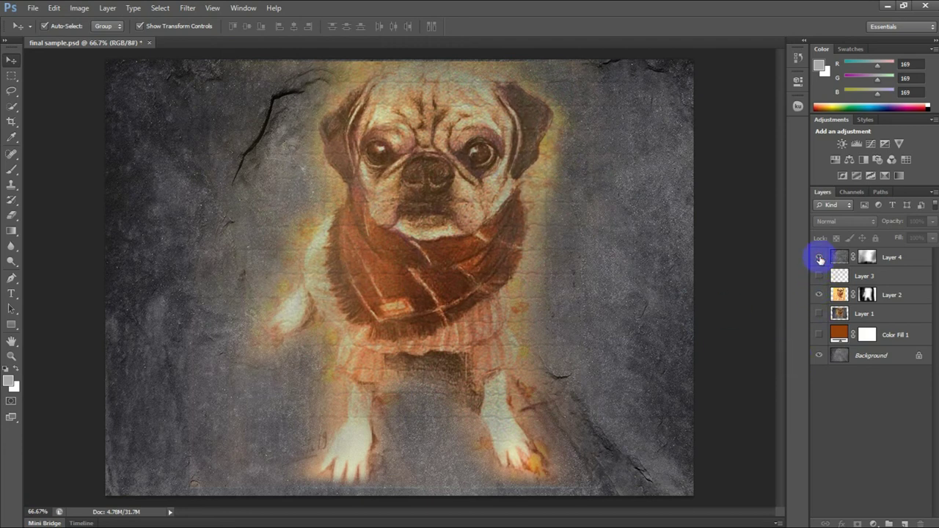
Hide texture Layer 4 and glowing Layer 2, show Layer 1's torn white frame, and save
{"action": "left_click", "coordinate": [819, 257]}
{"action": "left_click", "coordinate": [817, 314]}
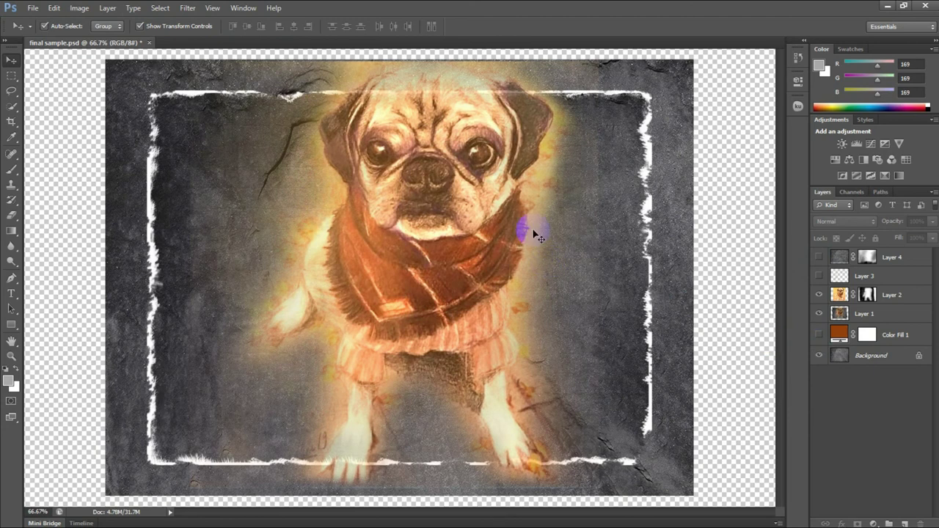
{"action": "left_click", "coordinate": [819, 295]}
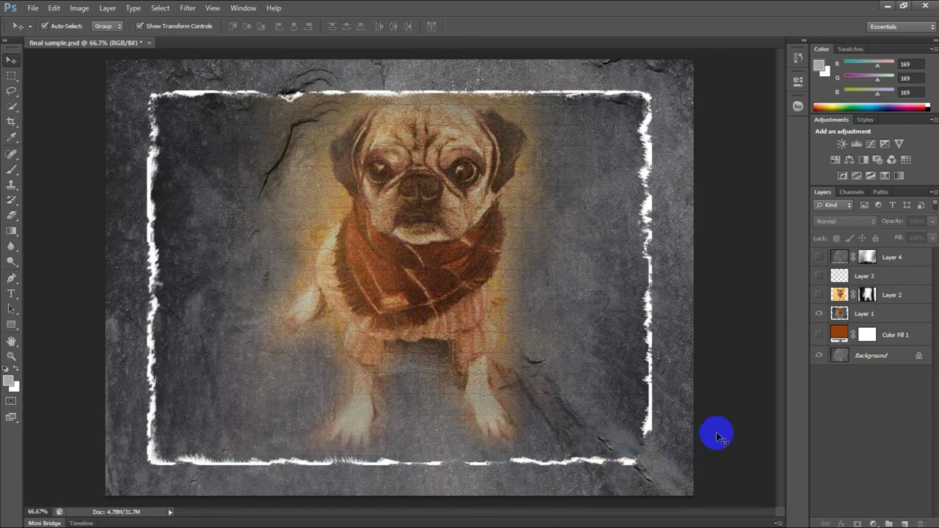
{"action": "left_click", "coordinate": [33, 8]}
{"action": "left_click", "coordinate": [52, 137]}
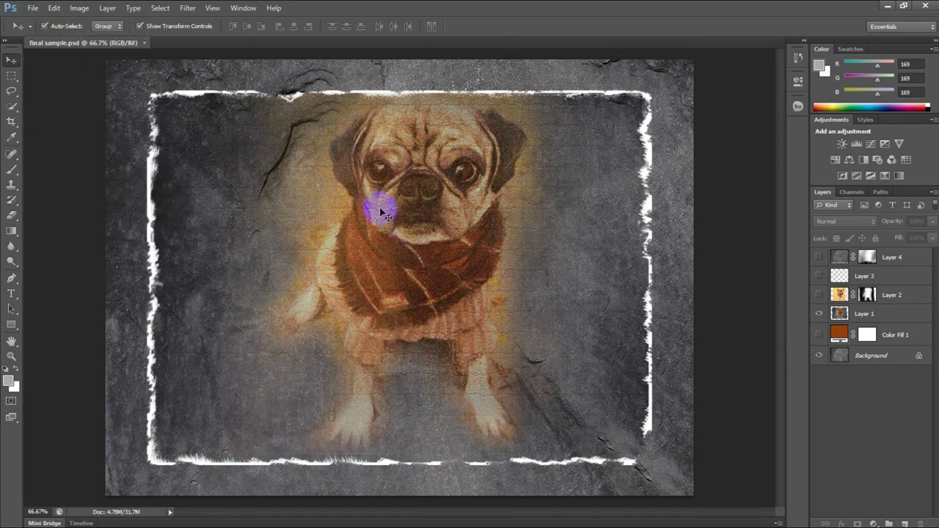